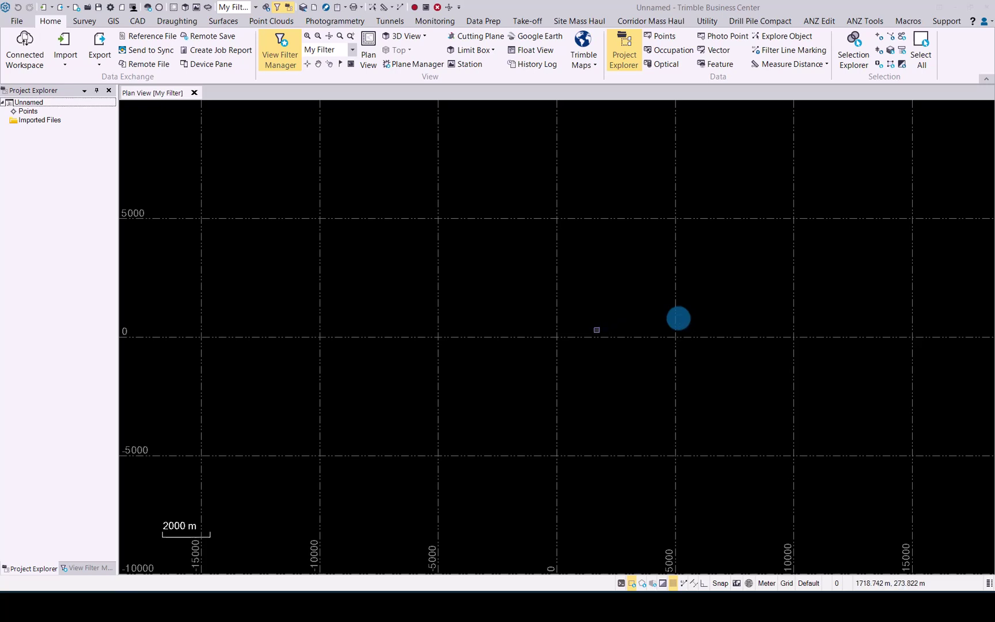
- Select Boundaries.dxf, ControlMarksNZ and Road Surface, drag them toward TBC, then minimize Explorer
left_click(499, 605)
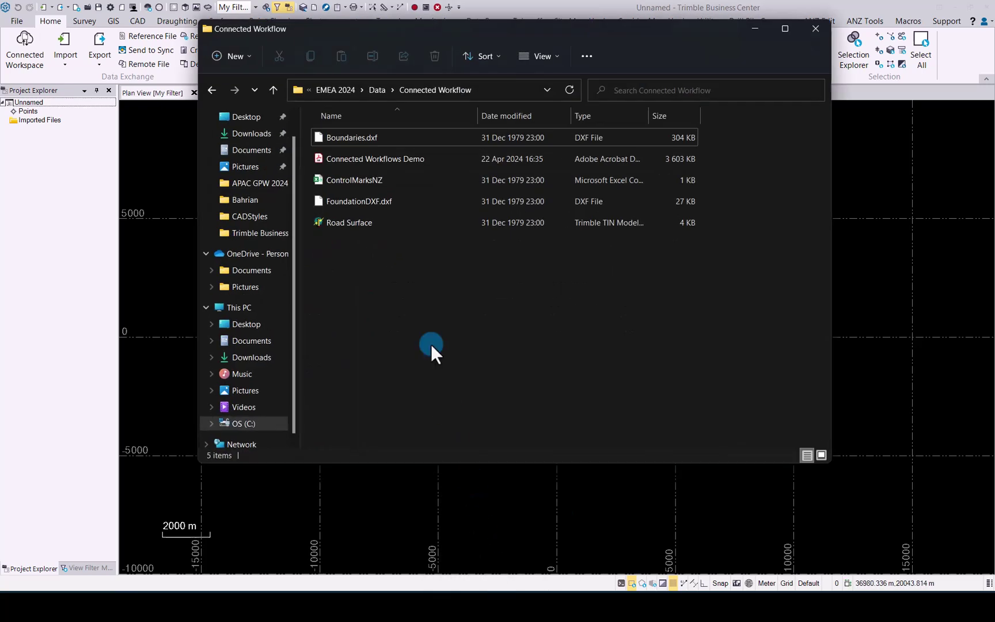
left_click(371, 137)
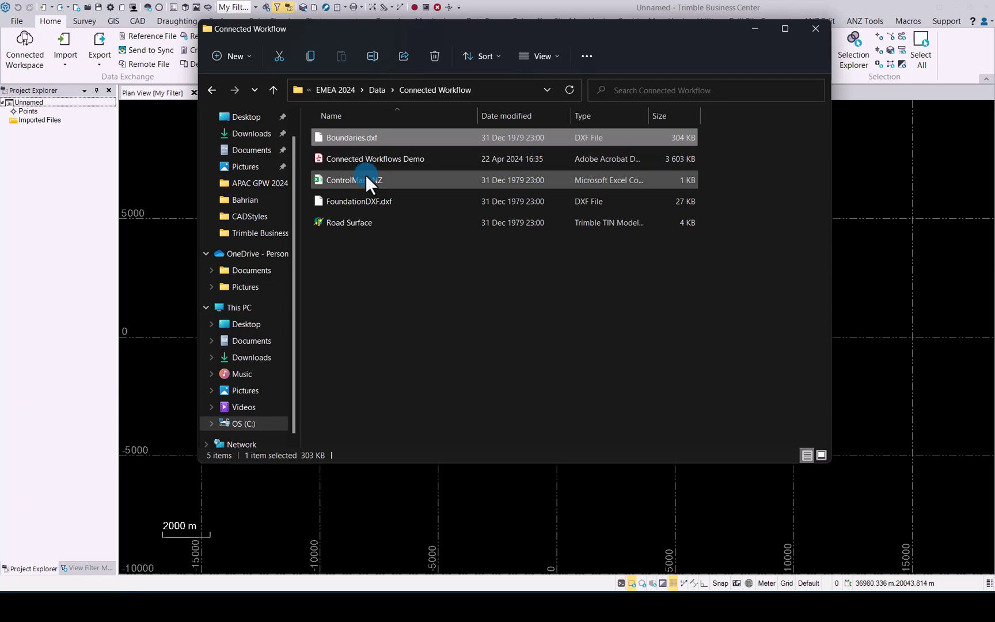
left_click(365, 174, "ctrl")
left_click(353, 217, "ctrl")
left_click_drag(382, 137, 859, 296)
left_click(755, 28)
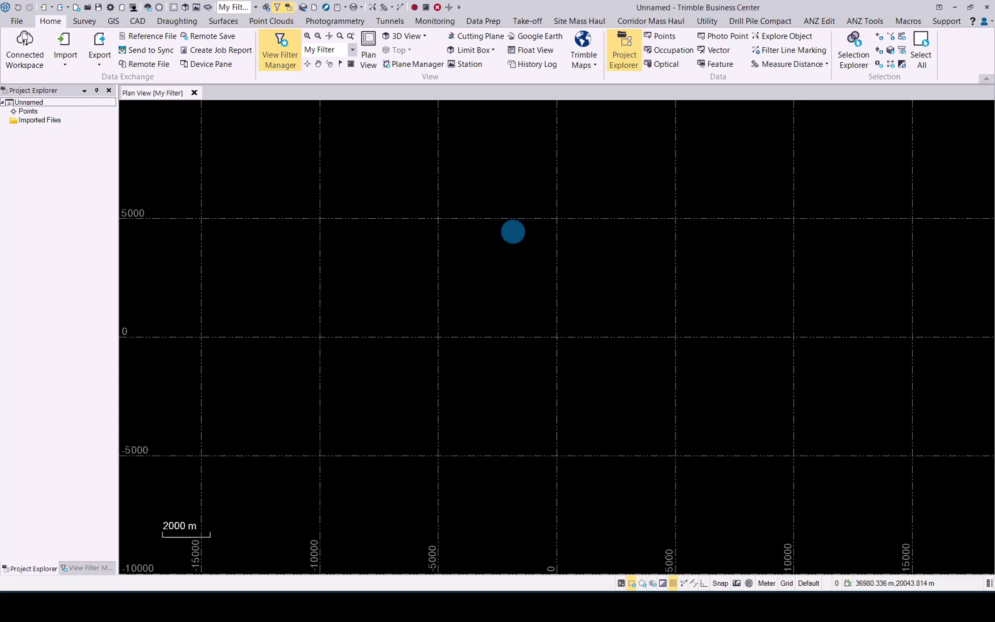
- Drop the three files into the plan view and choose the P,E,N,elev,Code (Unknown) format
left_click_drag(512, 231, 513, 232)
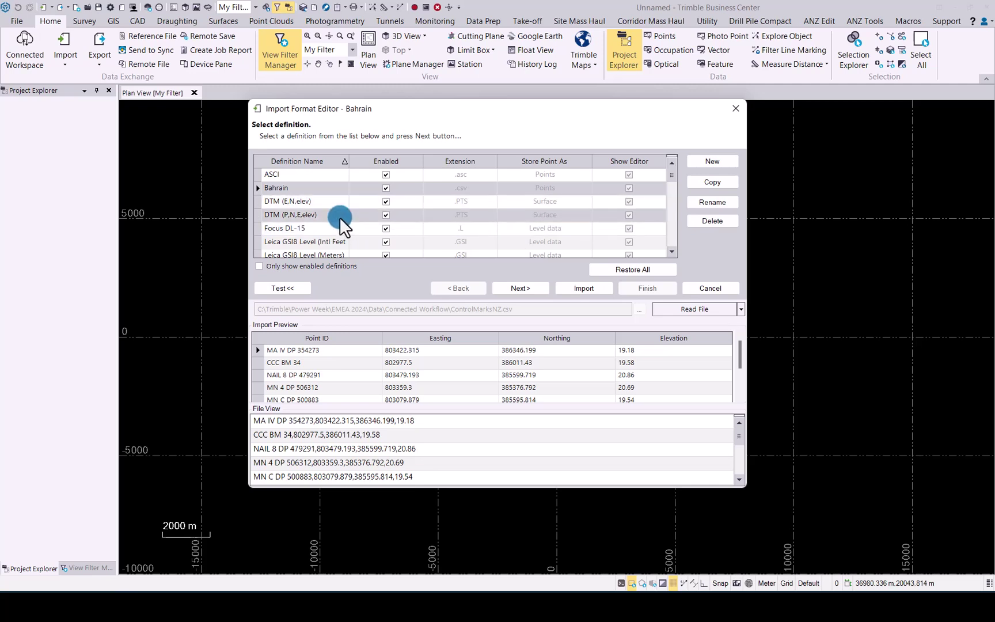
scroll(339, 217, "down", 3)
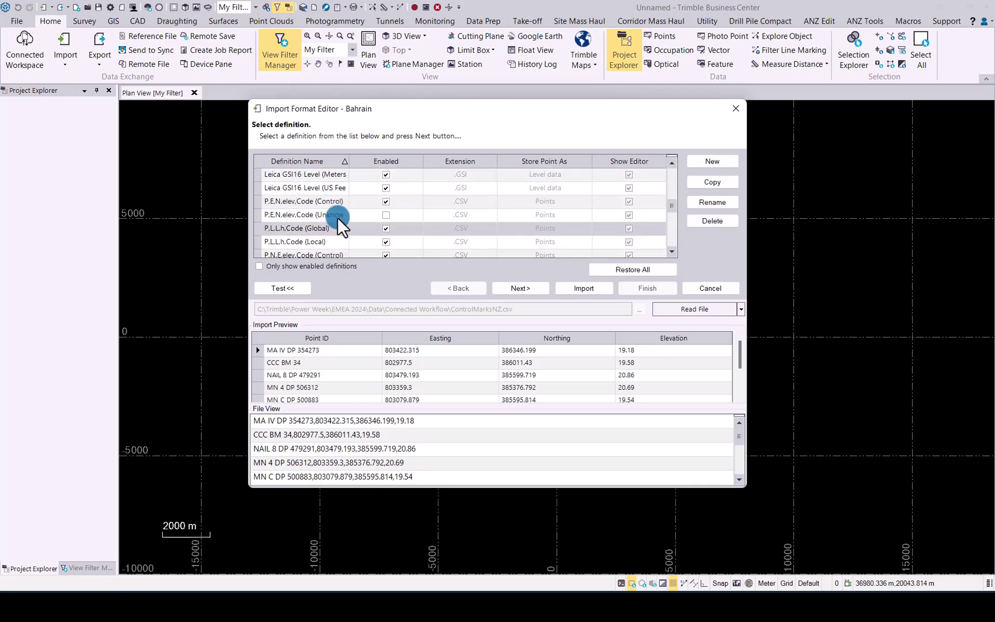
left_click(337, 216)
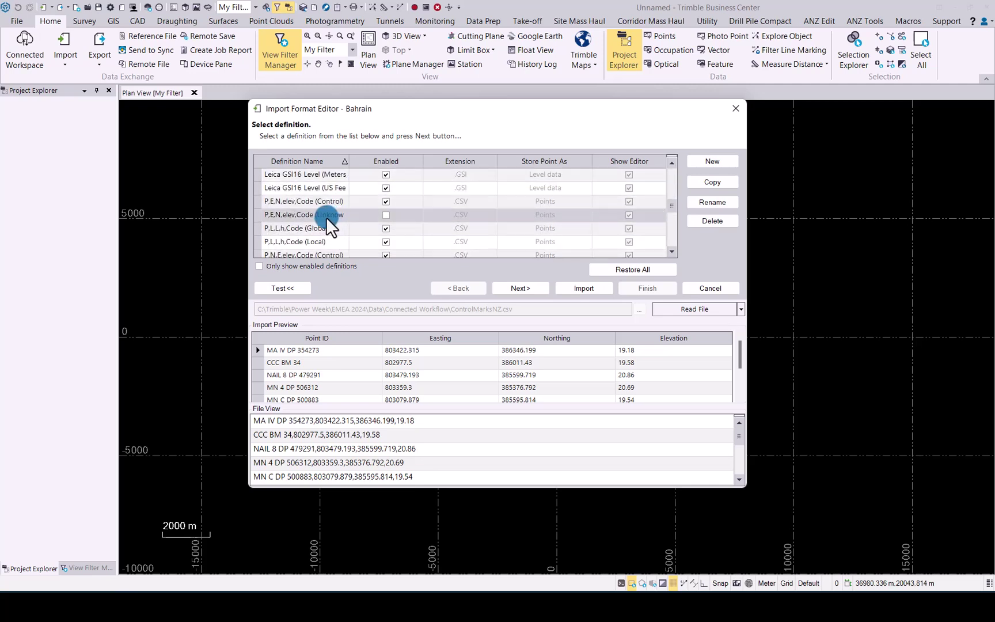
- Move Northing before Easting, import without saving the definition, and accept the updated false origin
left_click(526, 288)
left_click(527, 288)
left_click(527, 288)
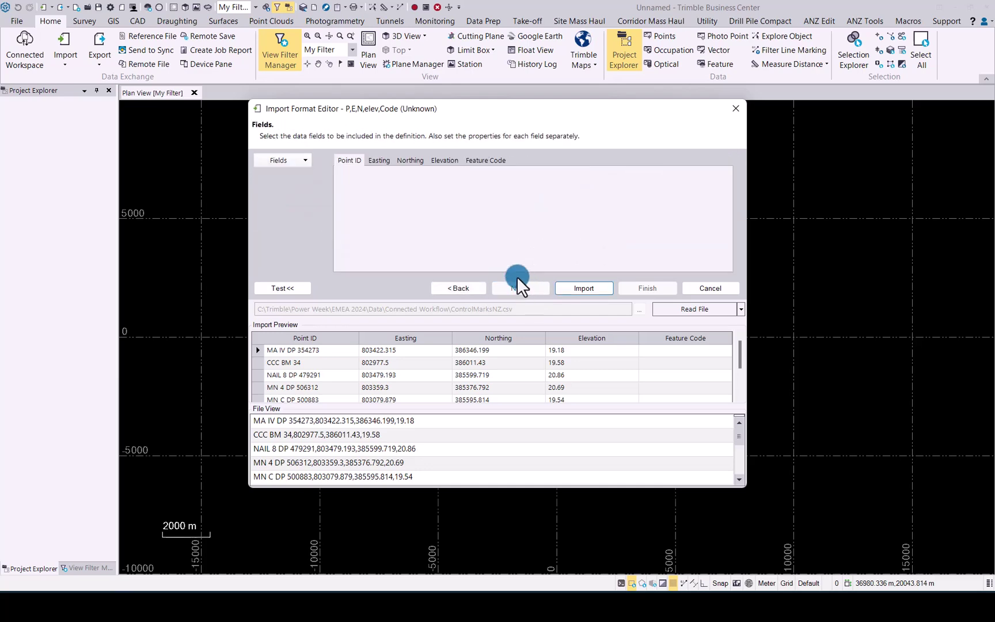
left_click_drag(411, 156, 373, 161)
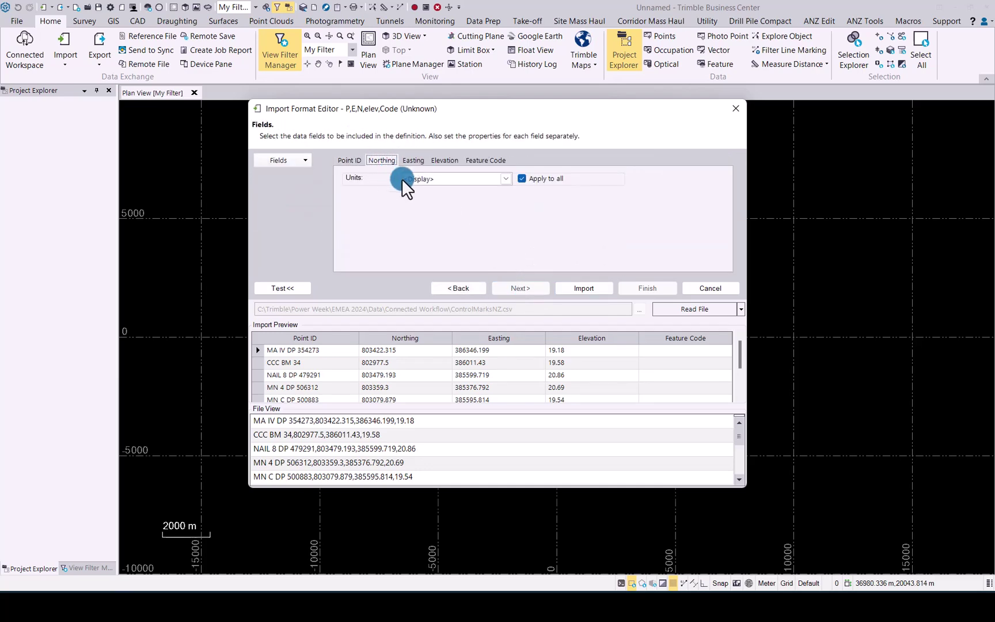
left_click(584, 288)
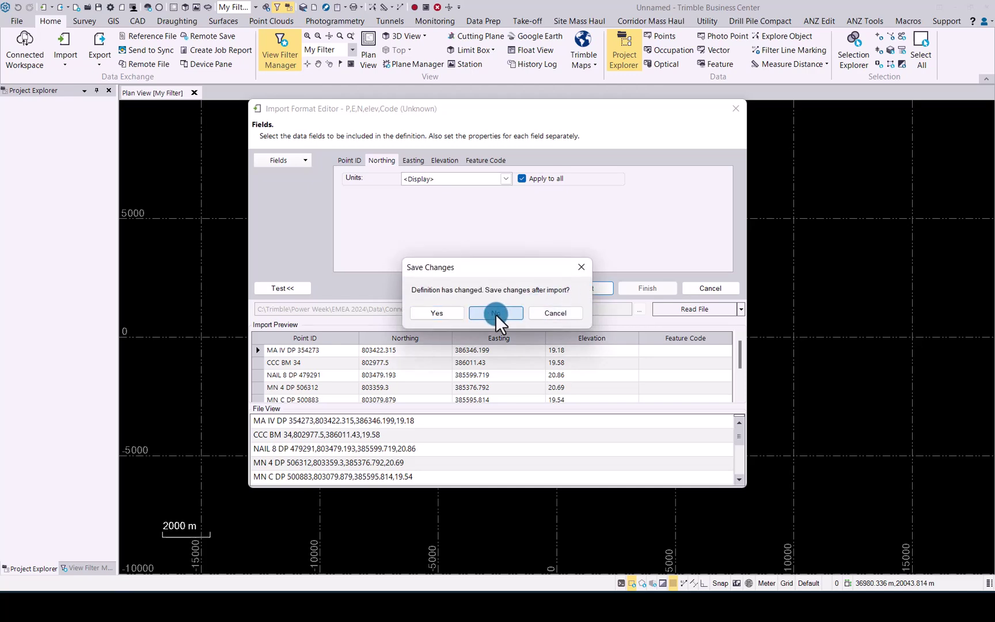
left_click(495, 314)
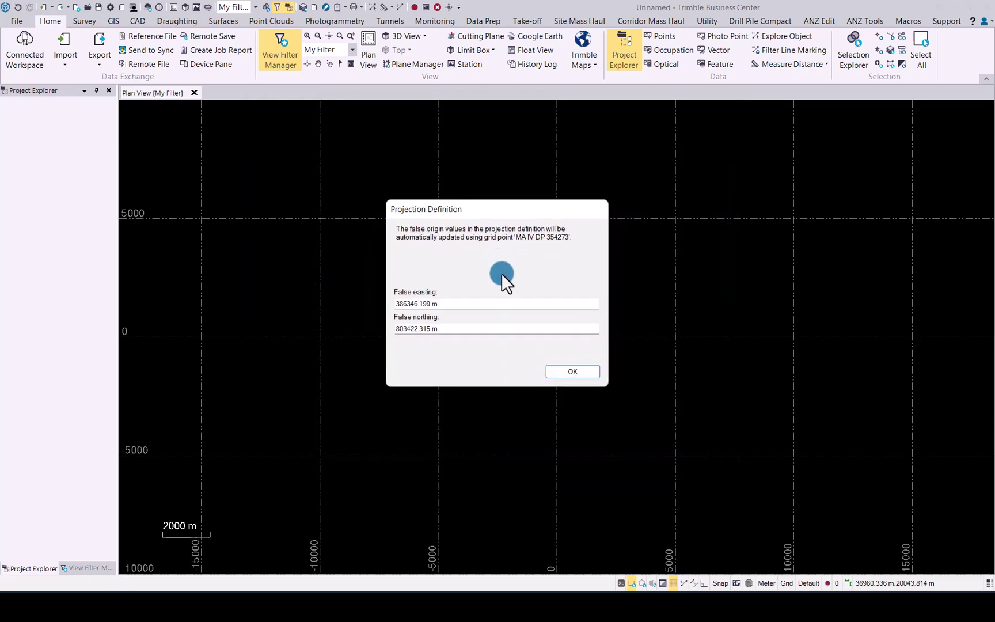
left_click(569, 371)
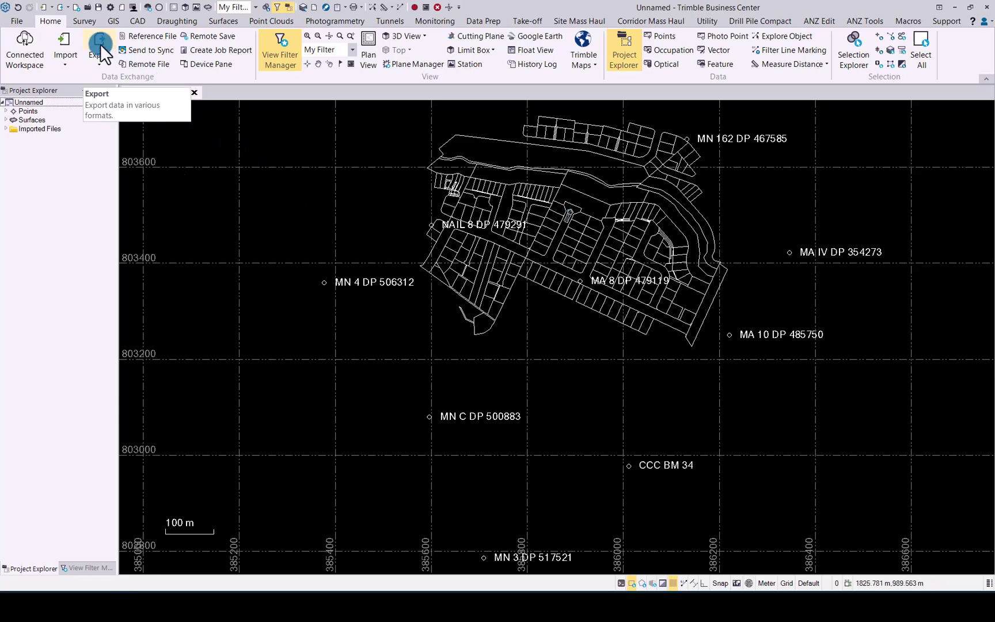
- Open the Export settings and choose the LandXML exporter on the Corridor tab
left_click(122, 63)
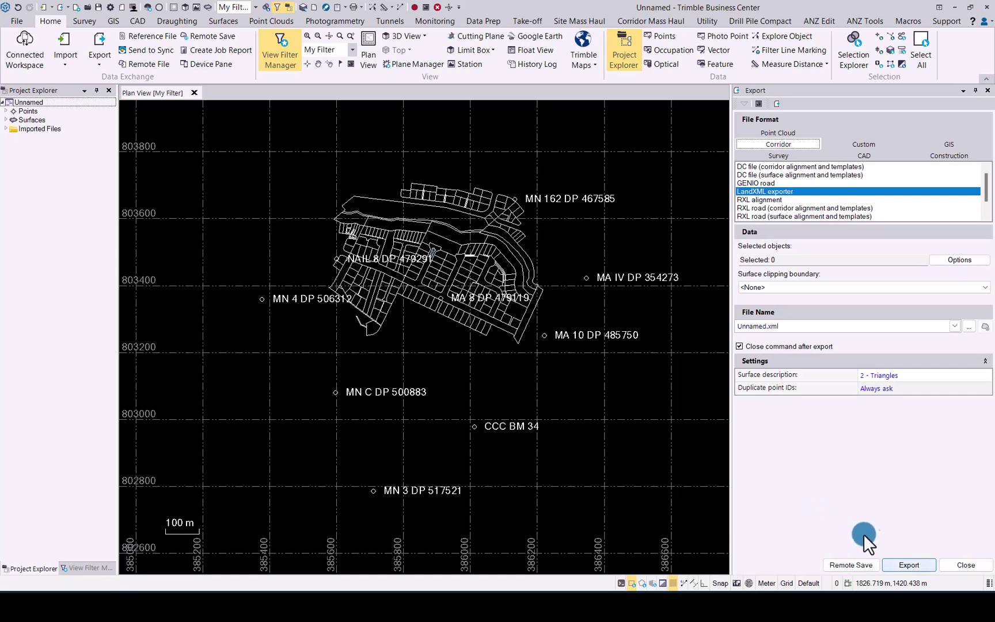
left_click(916, 565)
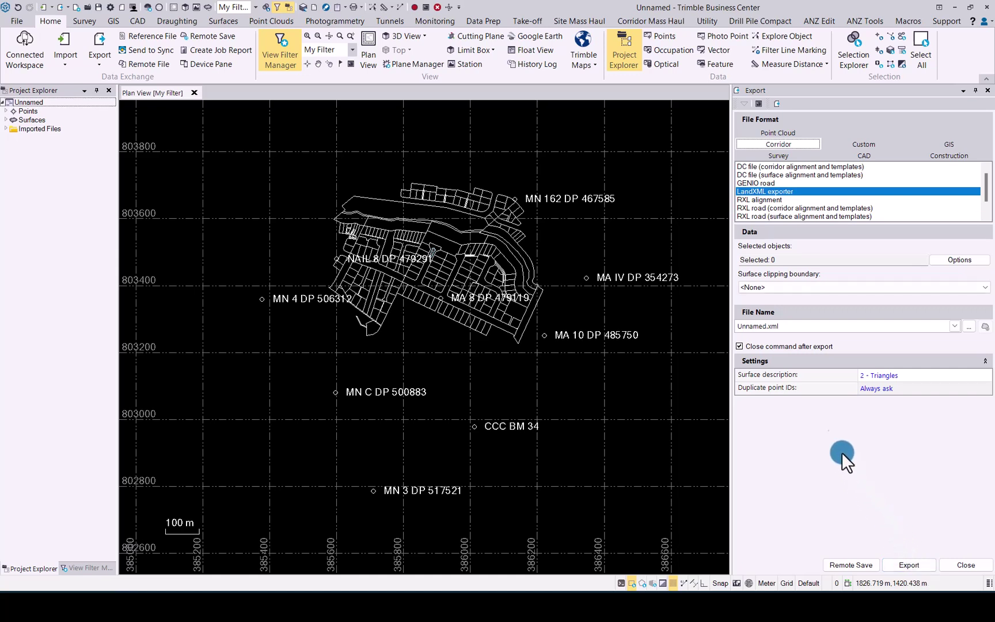
left_click(764, 192)
- Select all objects for export, name the file Job1, and send it to Remote Save
left_click(960, 261)
left_click(898, 274)
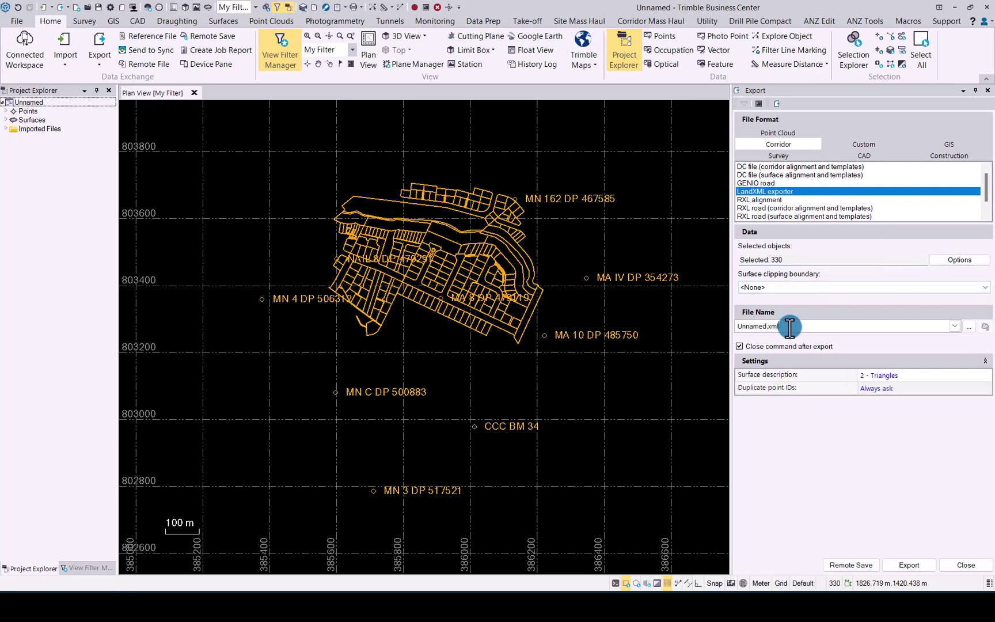
left_click_drag(790, 326, 698, 325)
type("Job1")
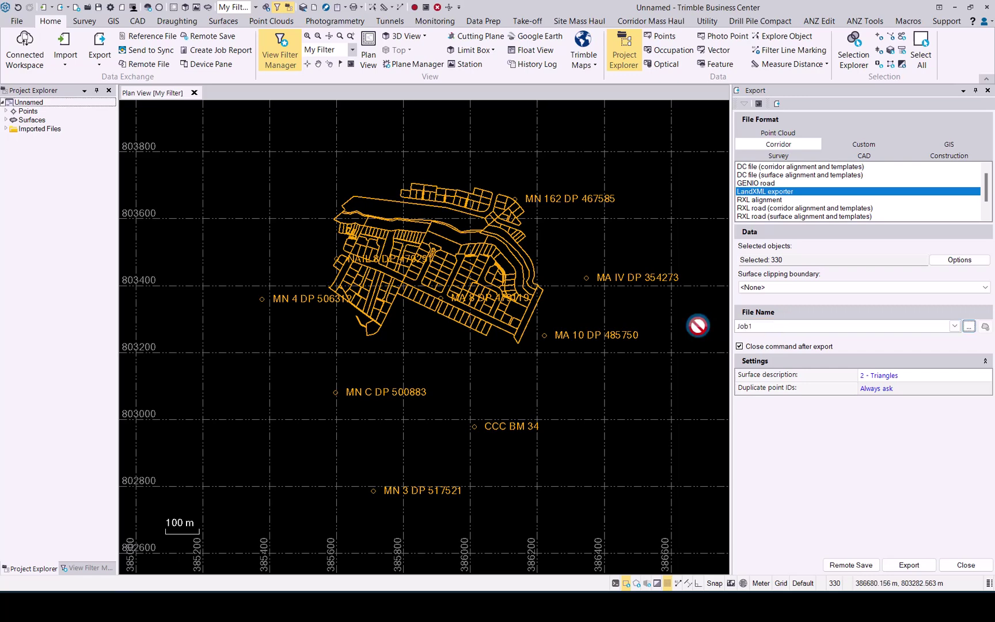
left_click(894, 391)
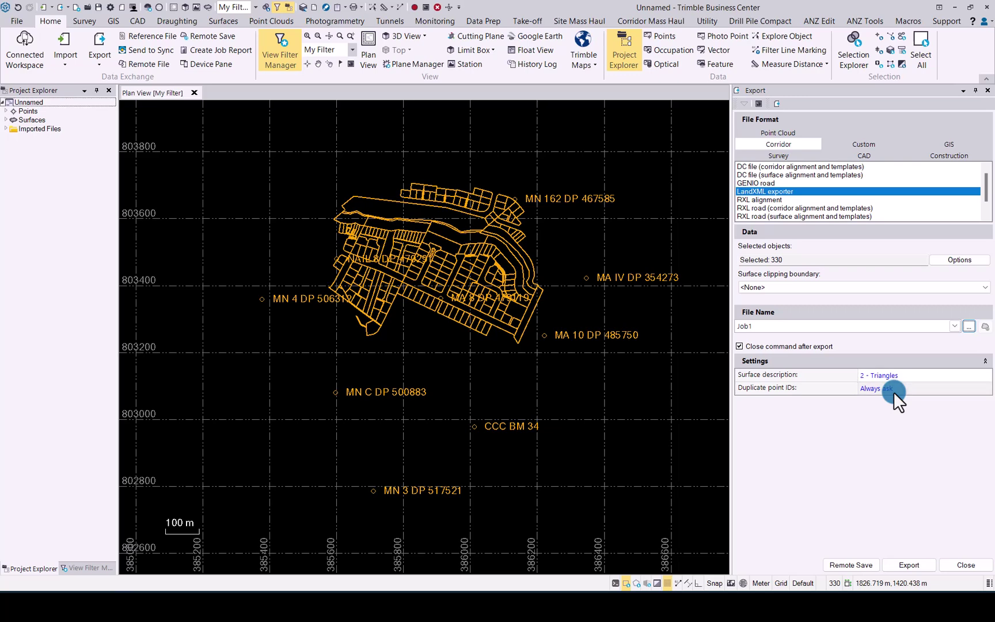
left_click(852, 565)
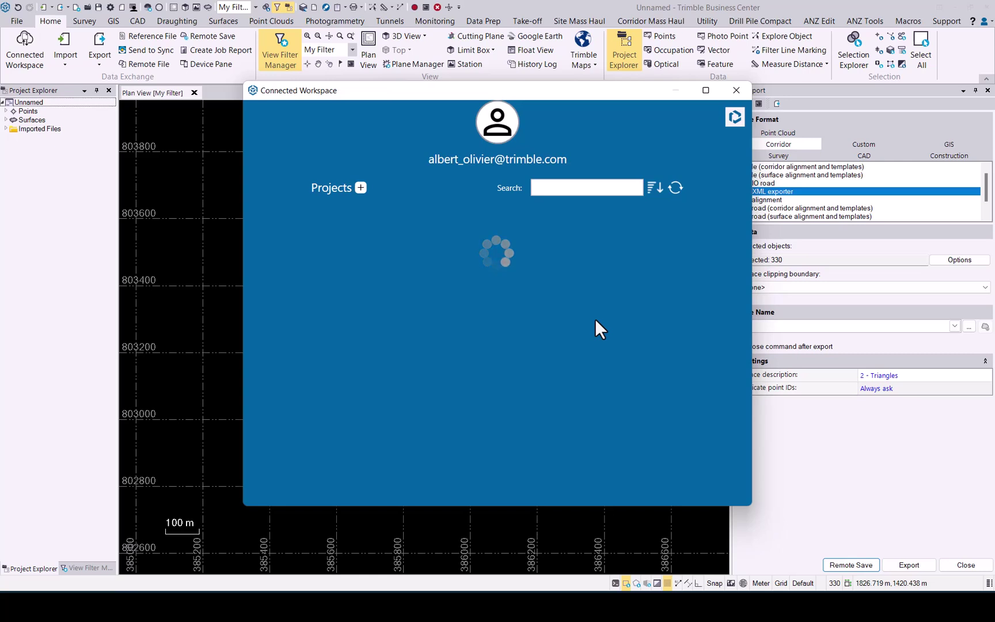
- Save Job1 into the Connected Workspace cloud project, then switch to Trimble Connect in Chrome
left_click(536, 291)
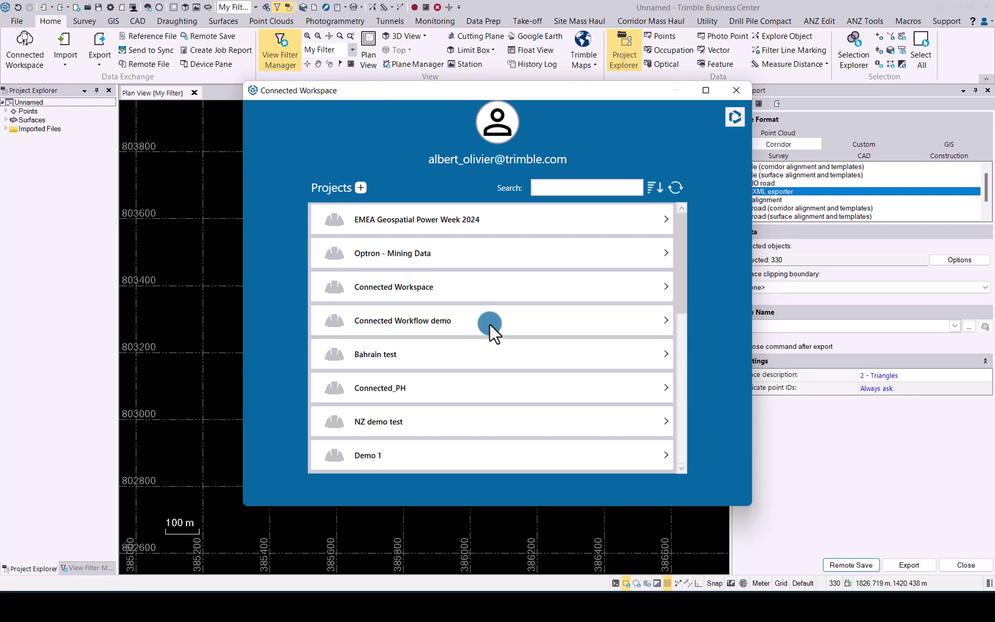
left_click(424, 285)
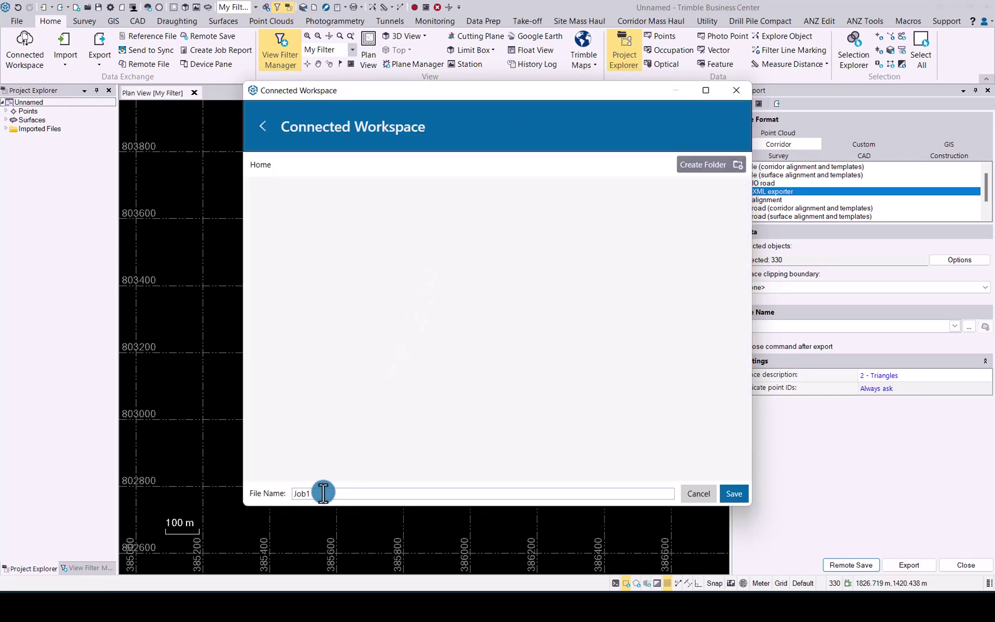
left_click_drag(323, 494, 275, 494)
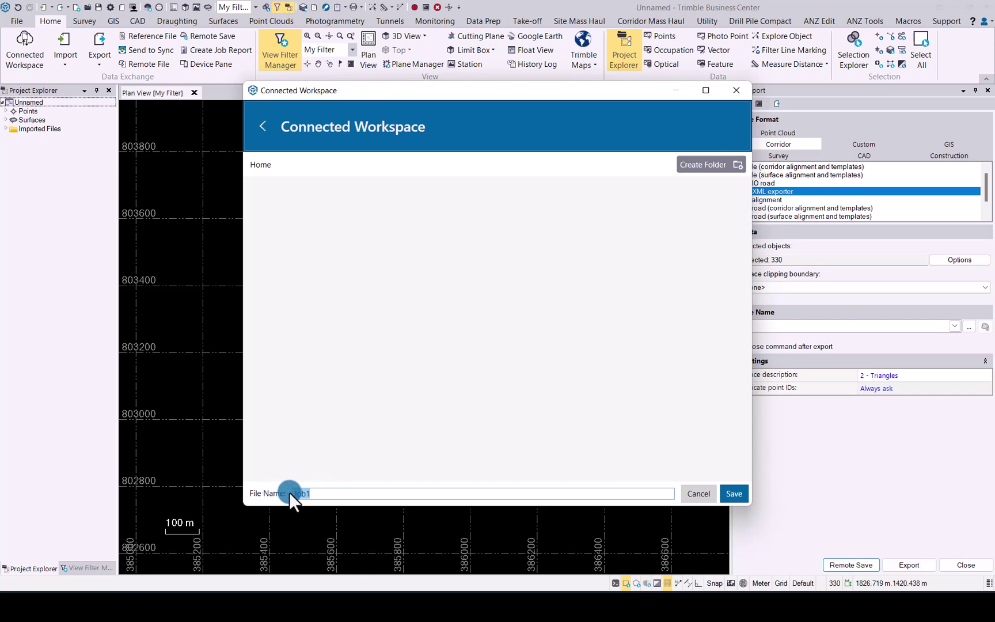
left_click(734, 494)
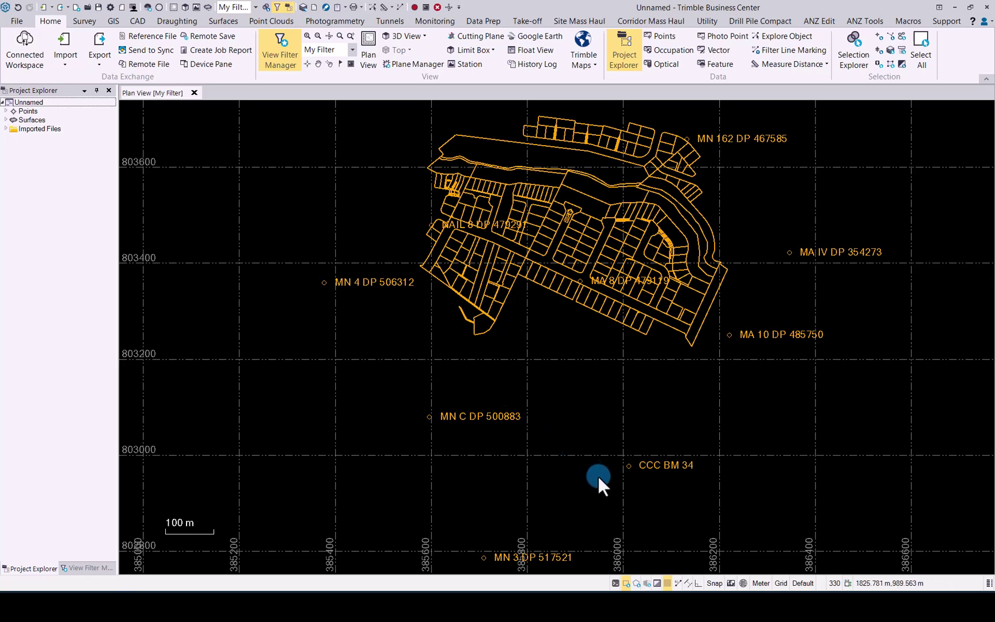
mouse_move(613, 605)
left_click(656, 553)
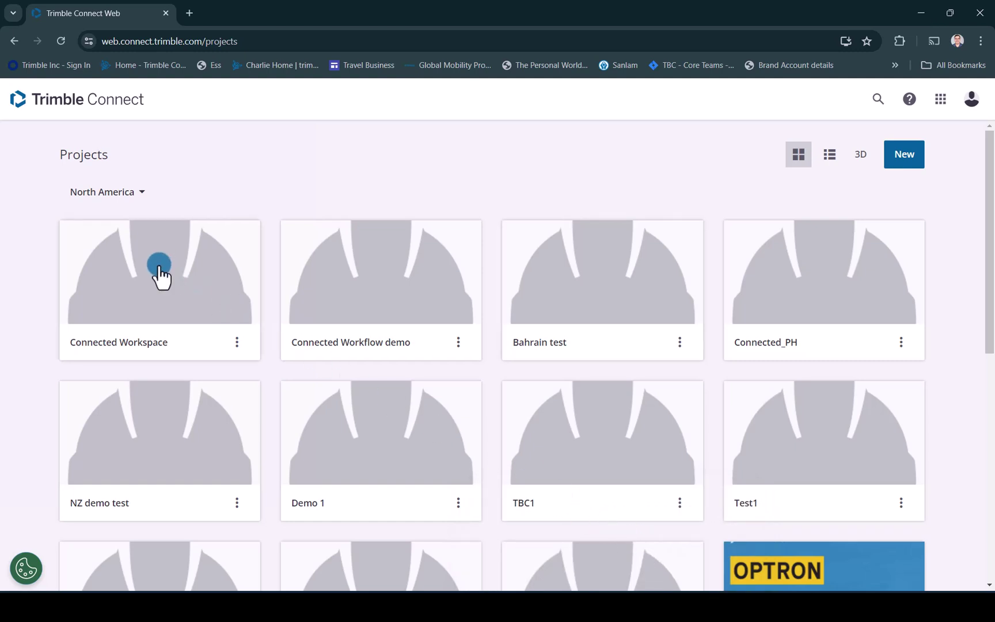
- Open the Connected Workspace project card to see Job1.xml (776.06 KB) in its Explorer
left_click(161, 275)
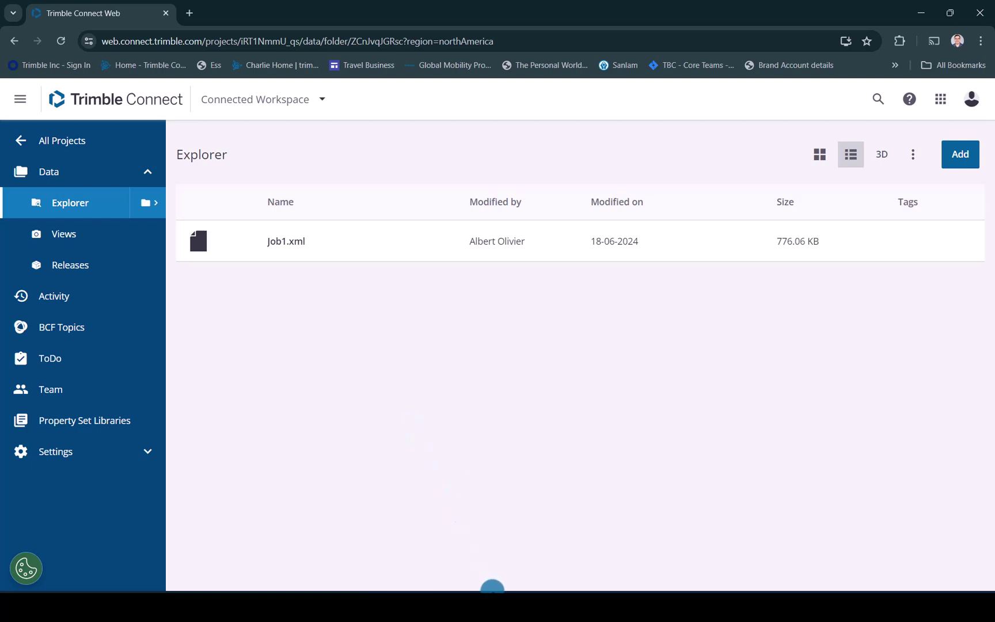
- Drag FoundationDXF.dxf from the Connected Workflow folder onto the Trimble Connect Explorer page
left_click(492, 586)
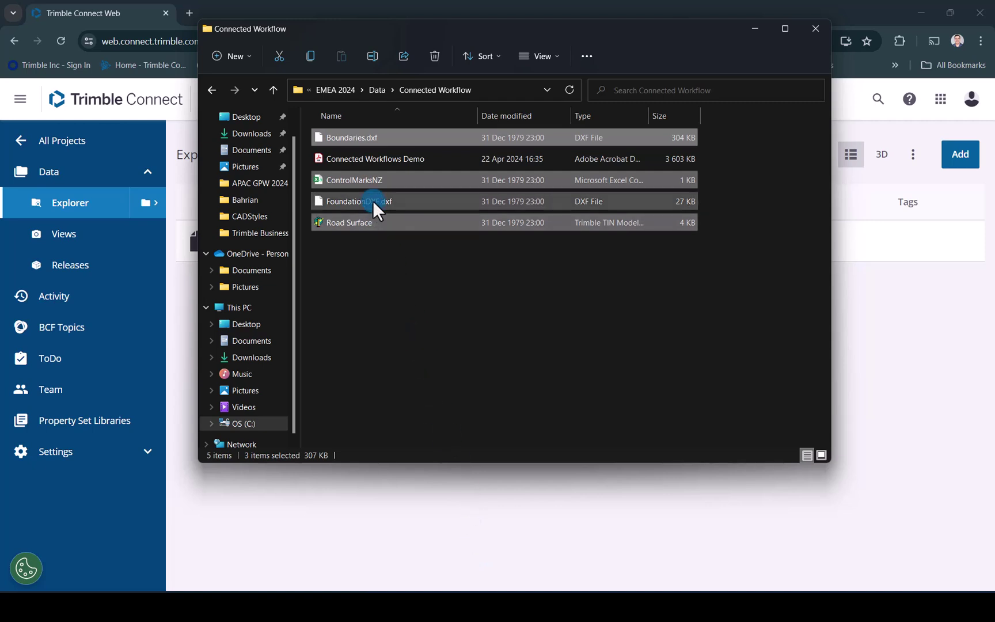
left_click(373, 201)
left_click_drag(382, 201, 890, 494)
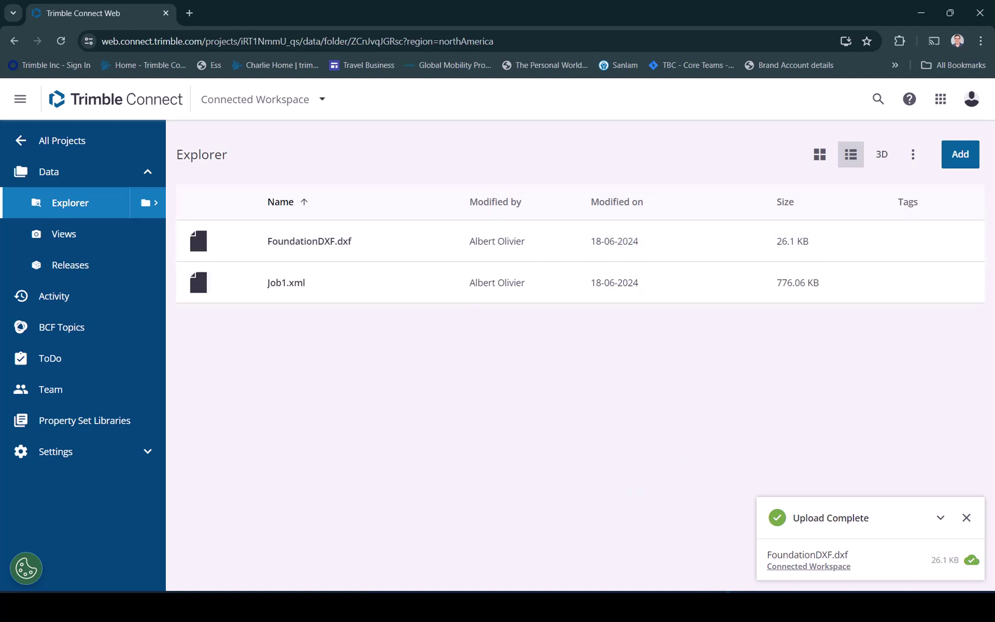
mouse_move(710, 589)
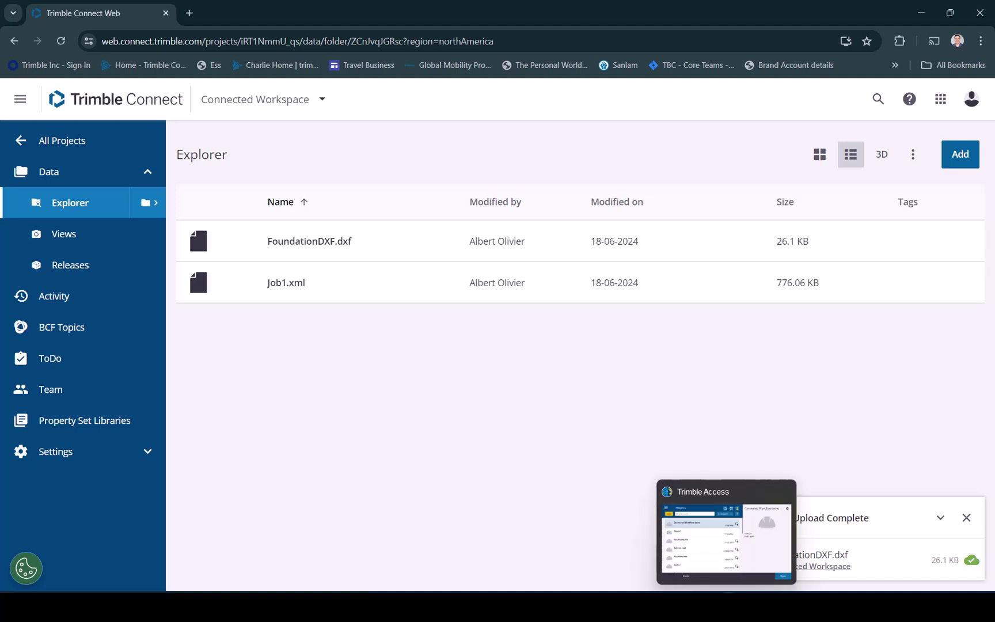
- In Trimble Access, scroll the Projects list and select the greyed Connected Workspace project
left_click(710, 589)
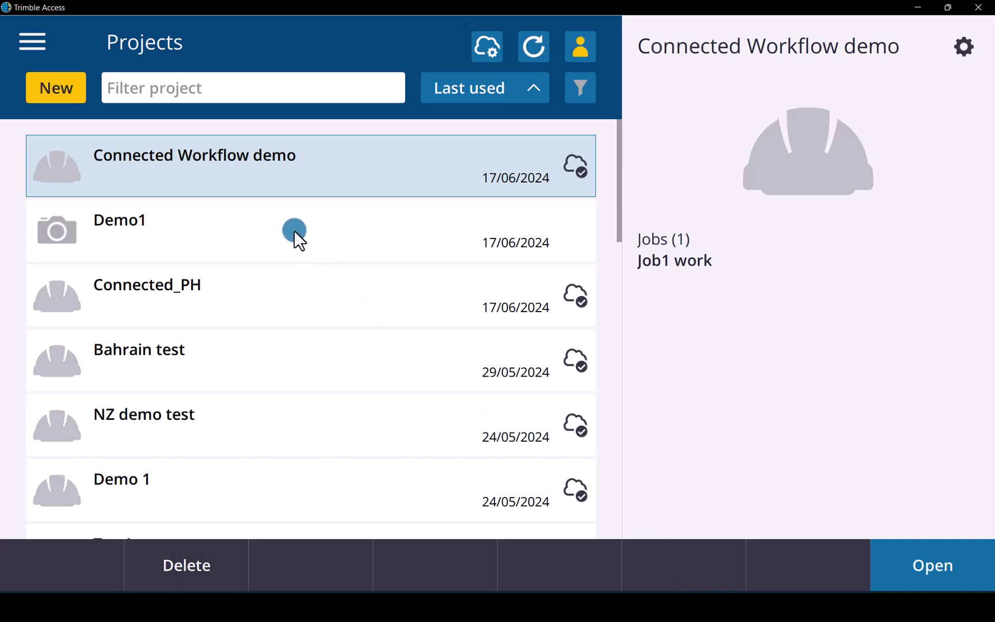
scroll(312, 214, "down", 3)
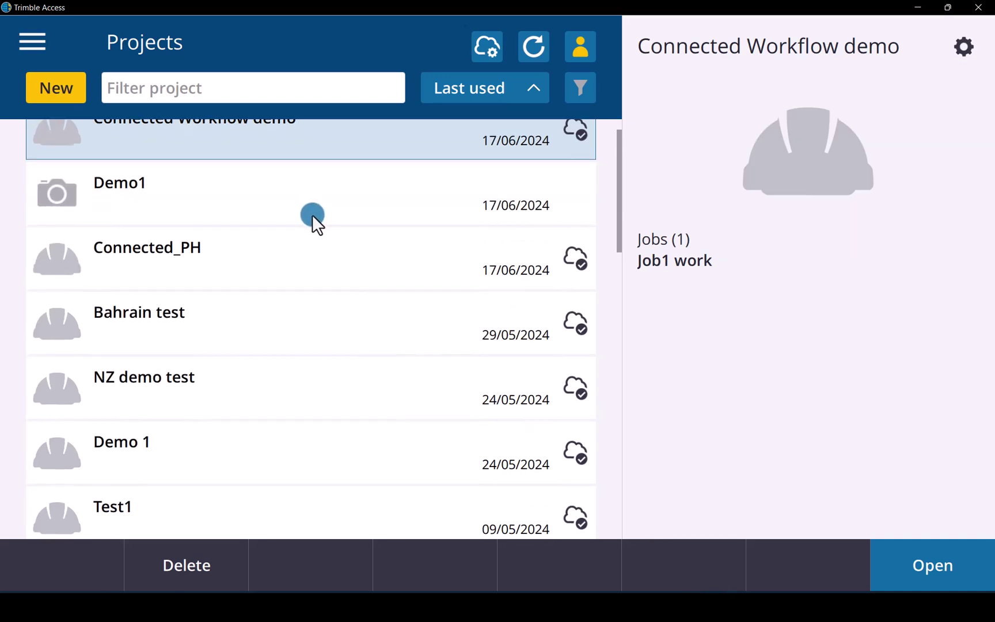
scroll(312, 214, "down", 3)
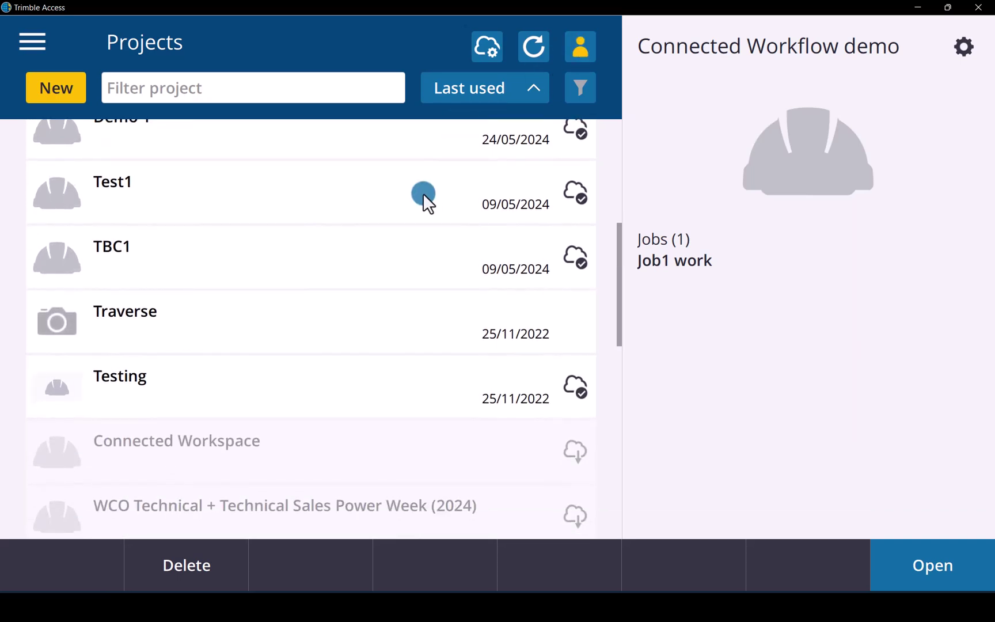
scroll(423, 193, "down", 1)
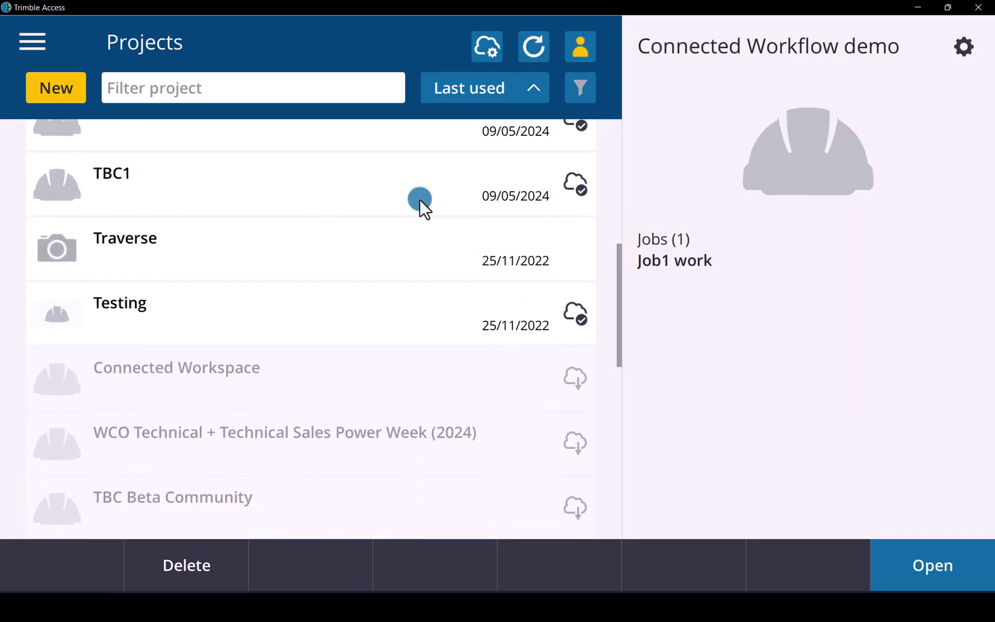
left_click(306, 377)
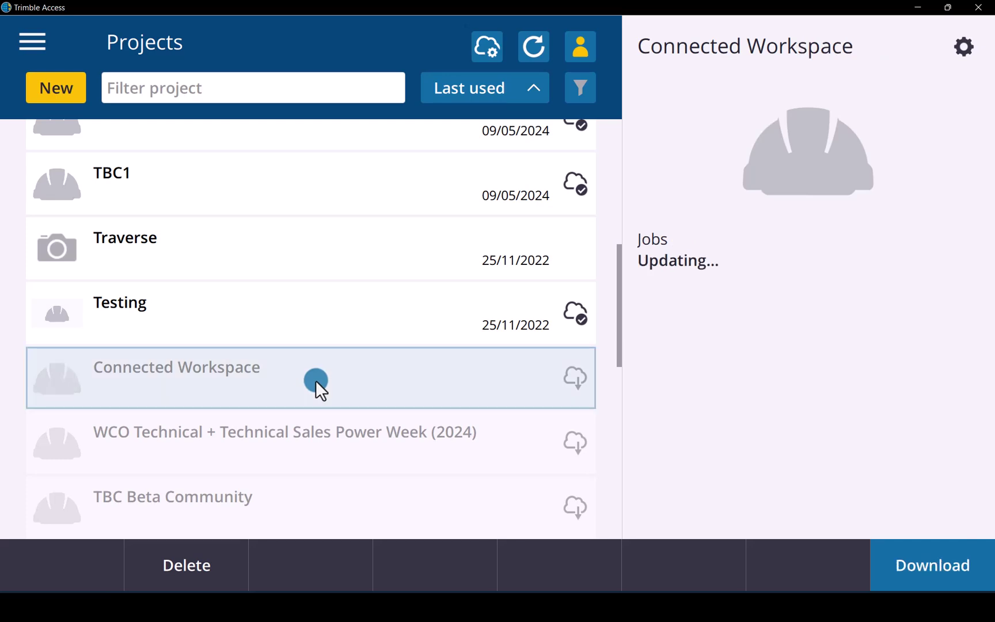
- Download the project with FoundationDXF and Job1 ticked in Connect Files
left_click(936, 563)
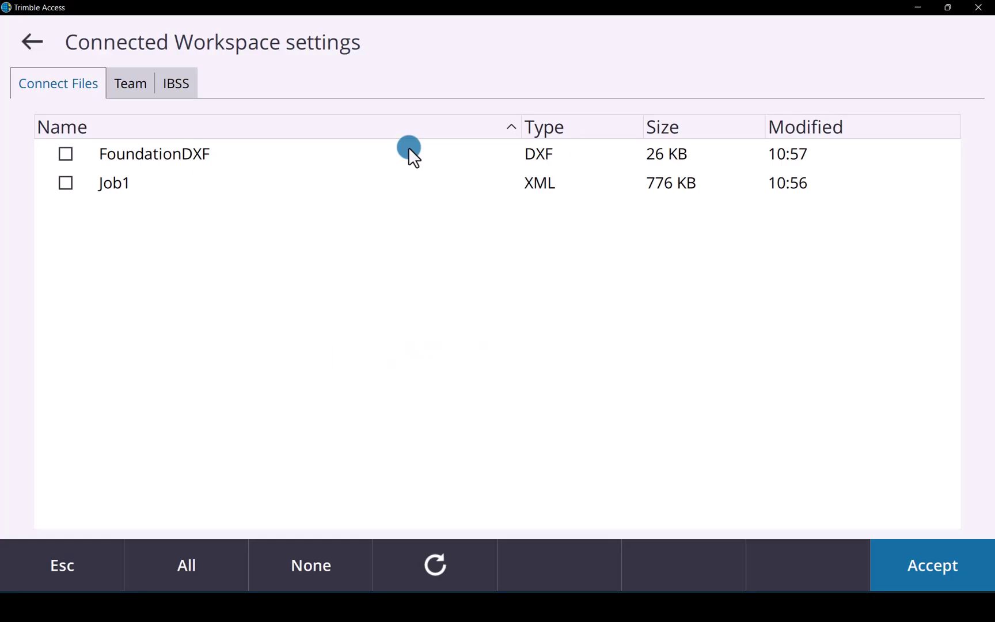
left_click(65, 152)
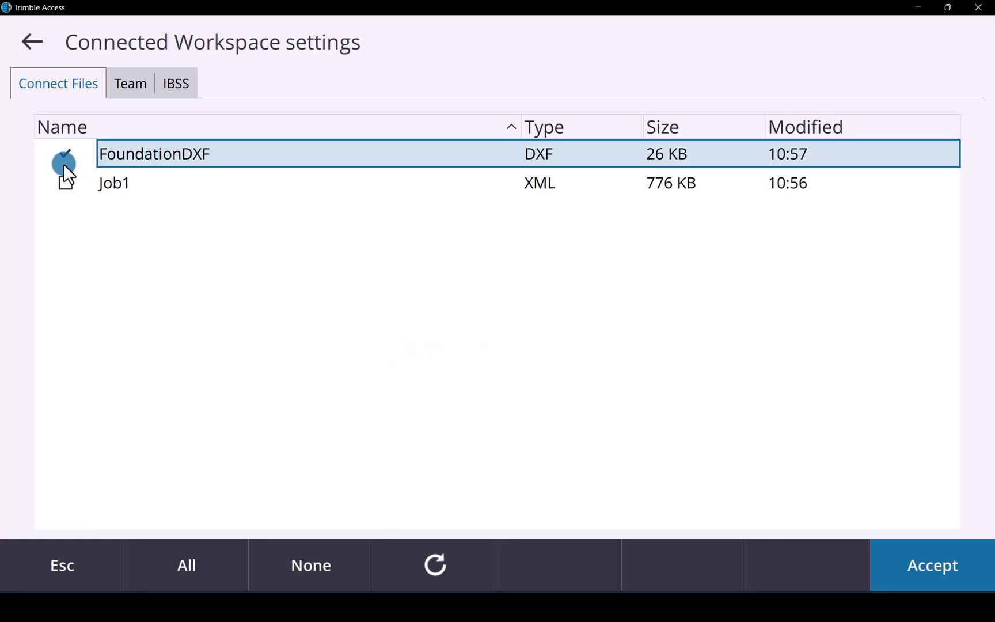
left_click(63, 182)
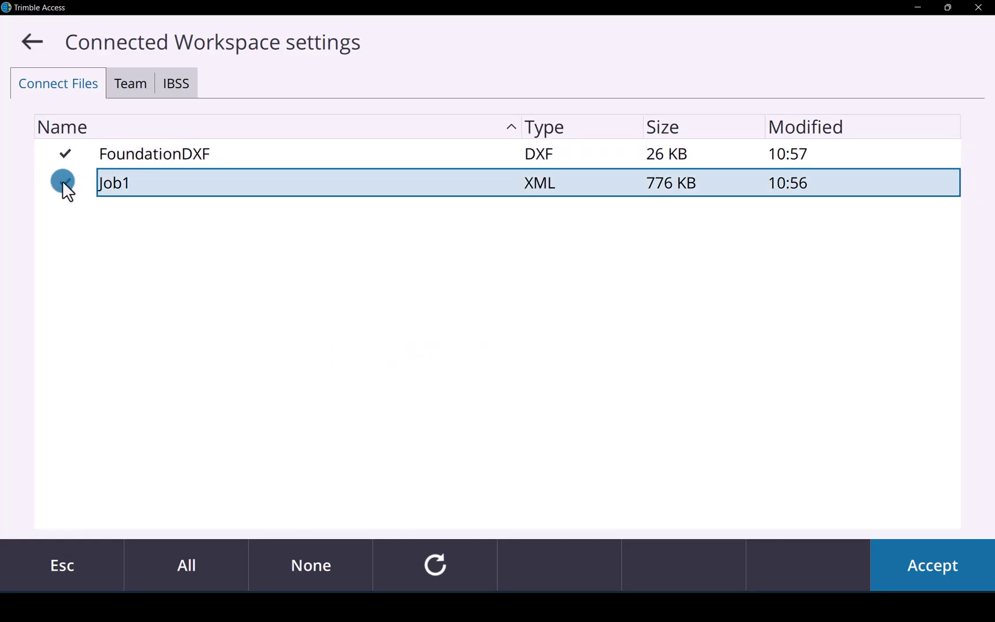
left_click(928, 568)
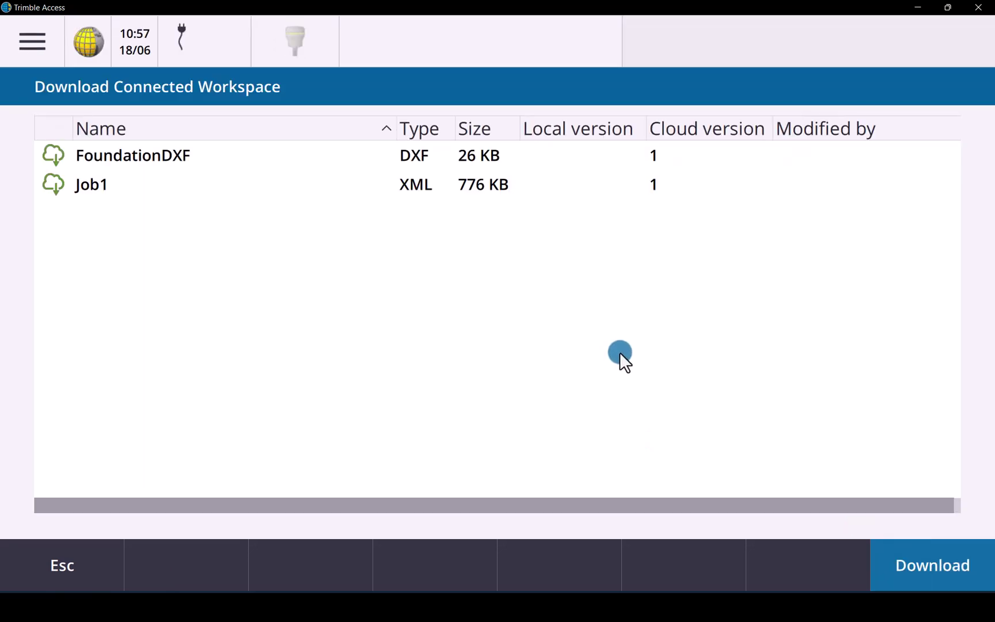
left_click(945, 563)
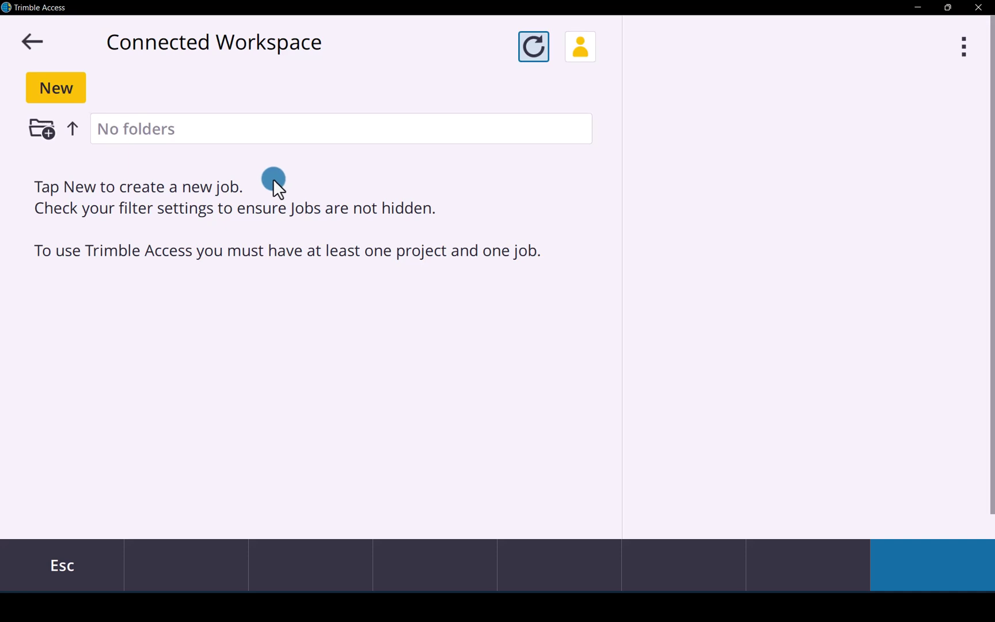
- Start a new job in the project named 'Job1 work'
left_click(190, 131)
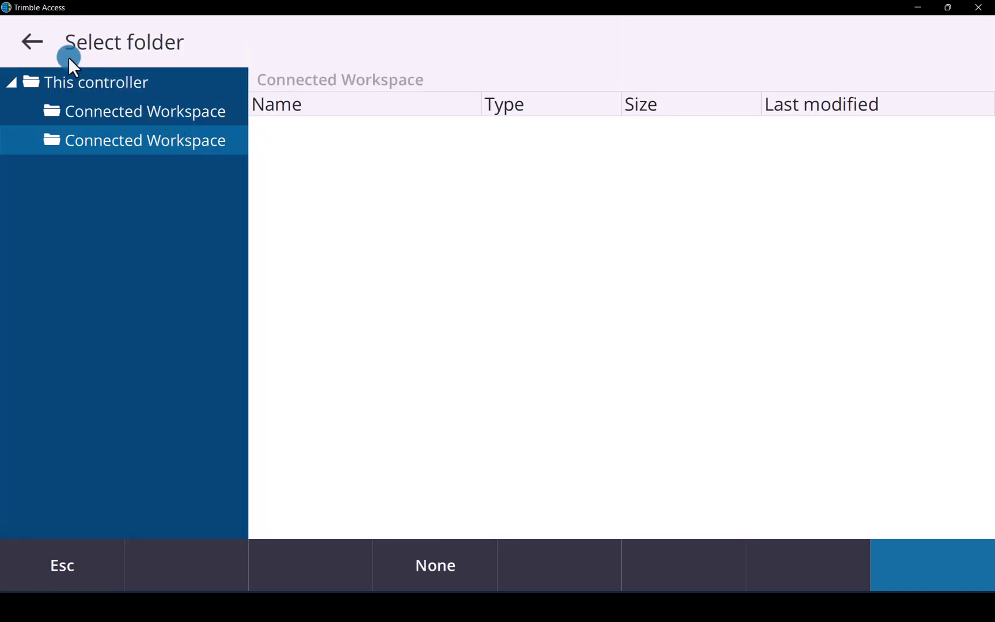
left_click(32, 41)
left_click(57, 81)
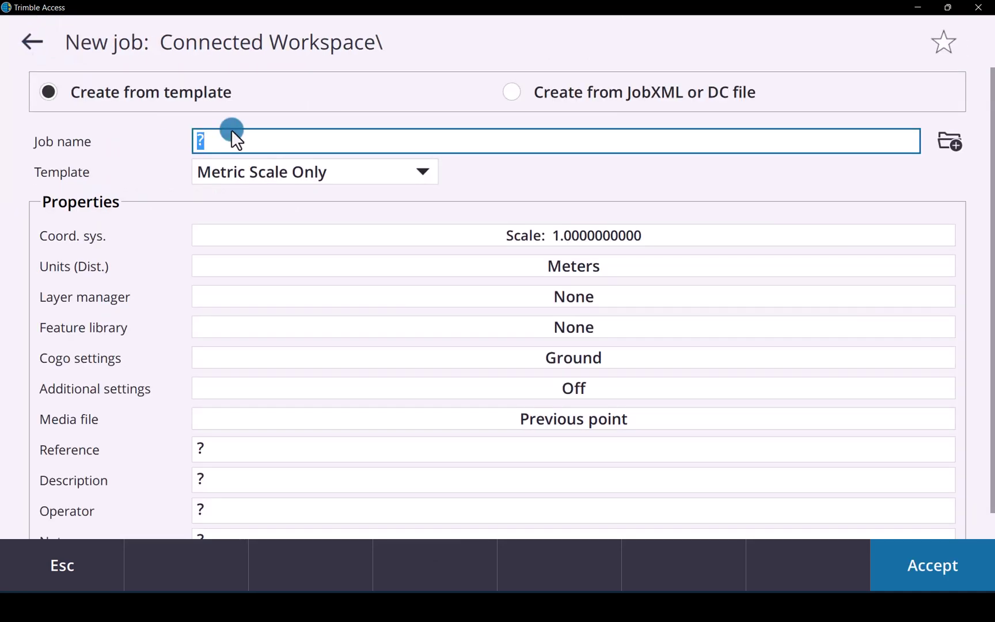
type("Job")
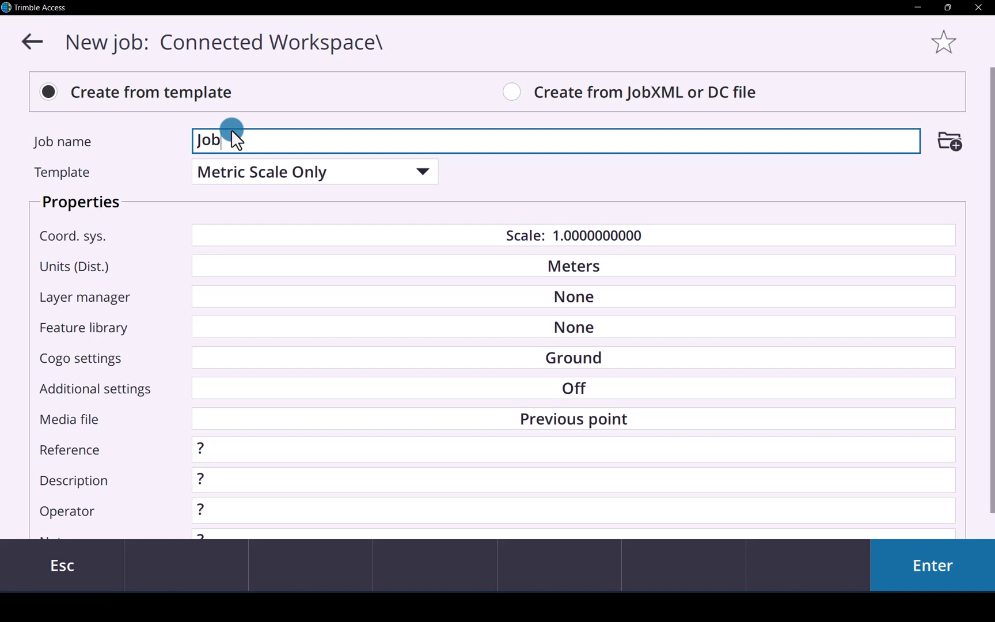
type("1 work")
- Choose New Zealand/NZGD2000 with the Mount Pleasant 2000 zone from the coordinate system library
left_click(511, 233)
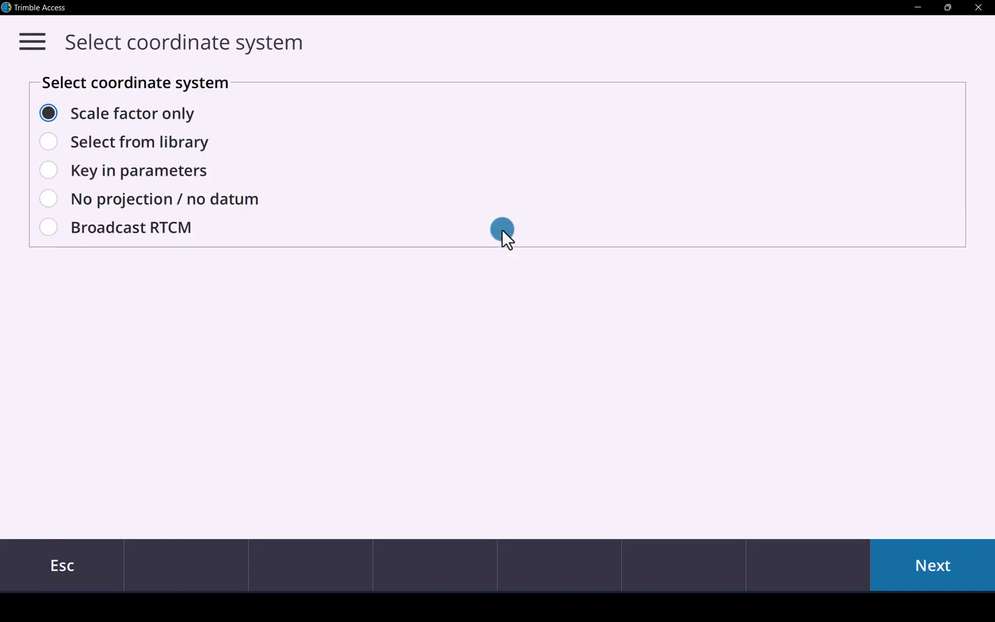
left_click(155, 145)
left_click(156, 145)
left_click(285, 107)
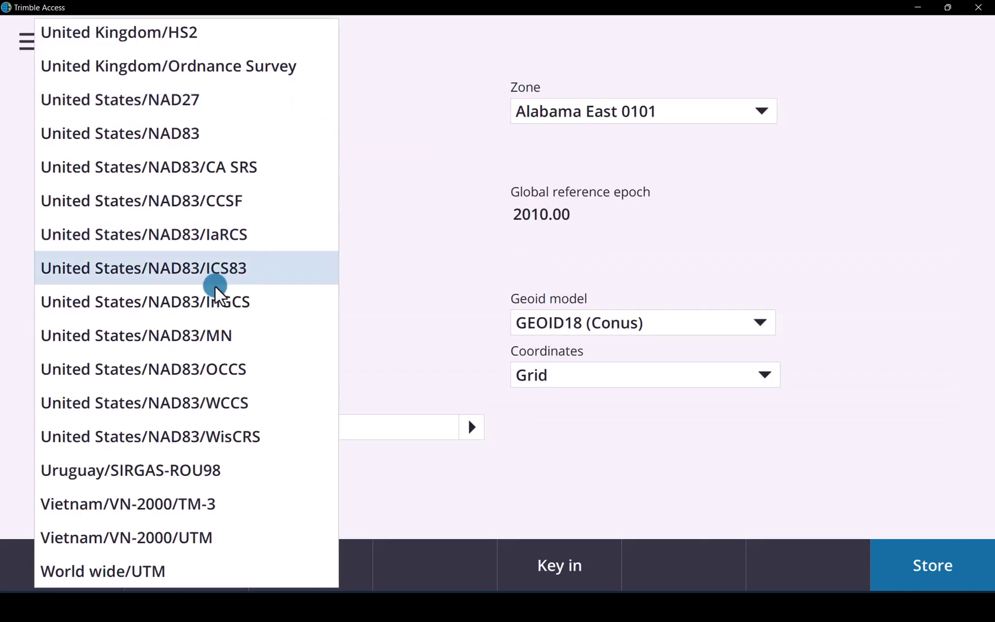
scroll(216, 288, "up", 5)
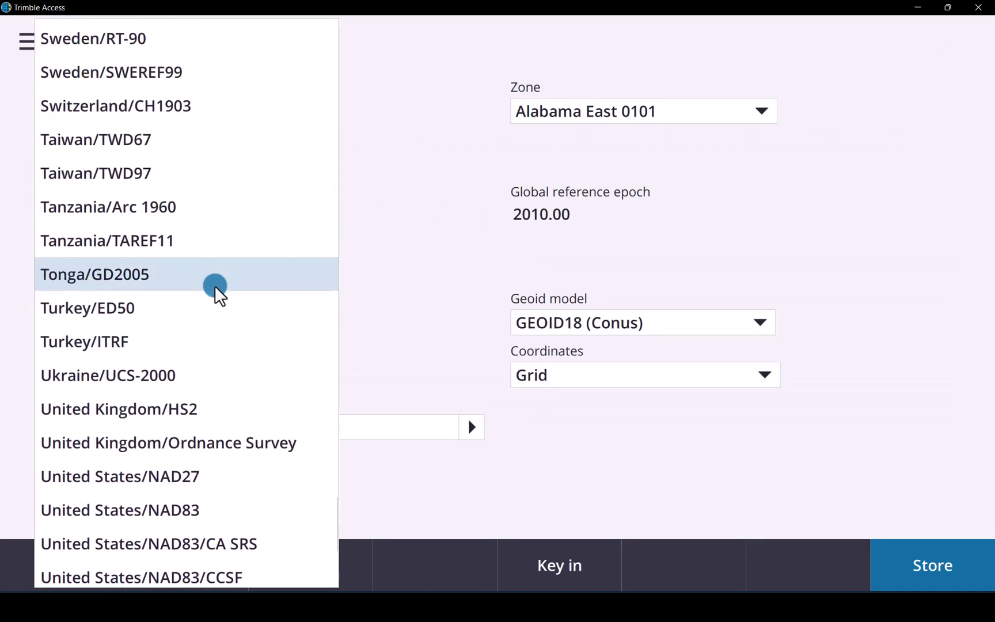
scroll(216, 288, "up", 5)
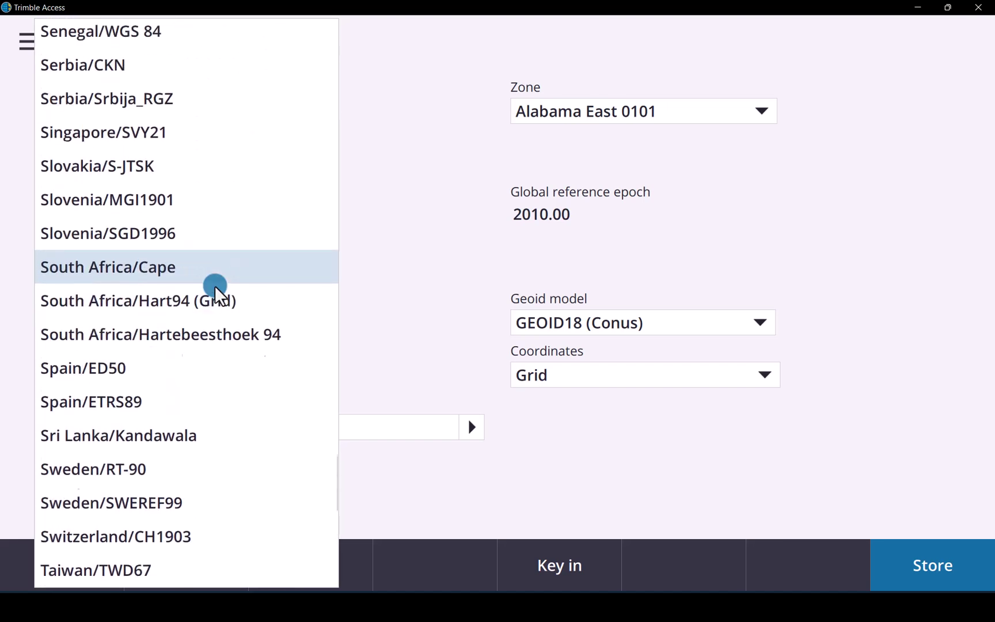
scroll(216, 288, "up", 5)
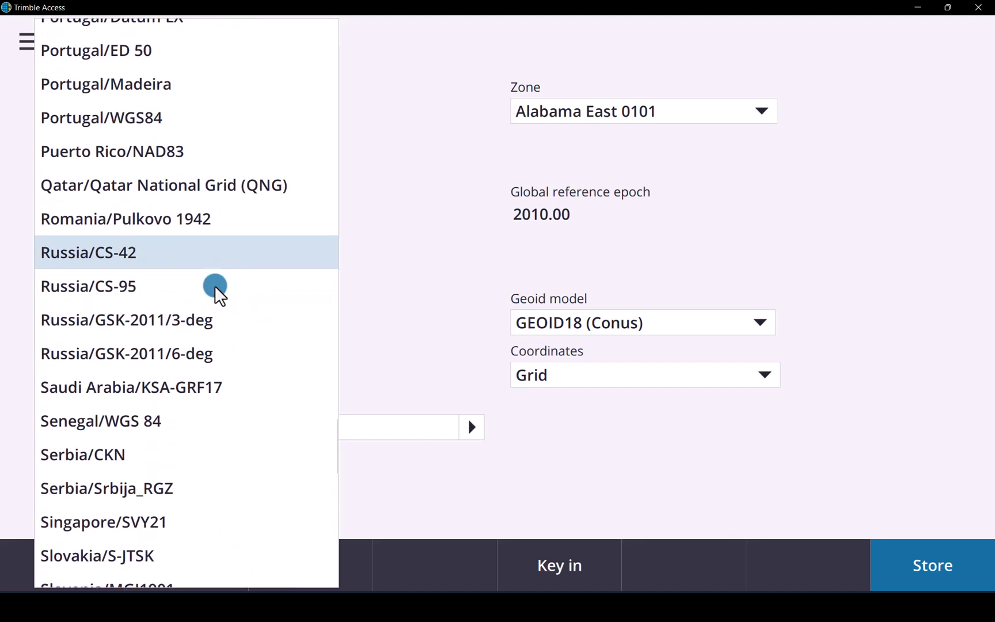
scroll(216, 288, "up", 5)
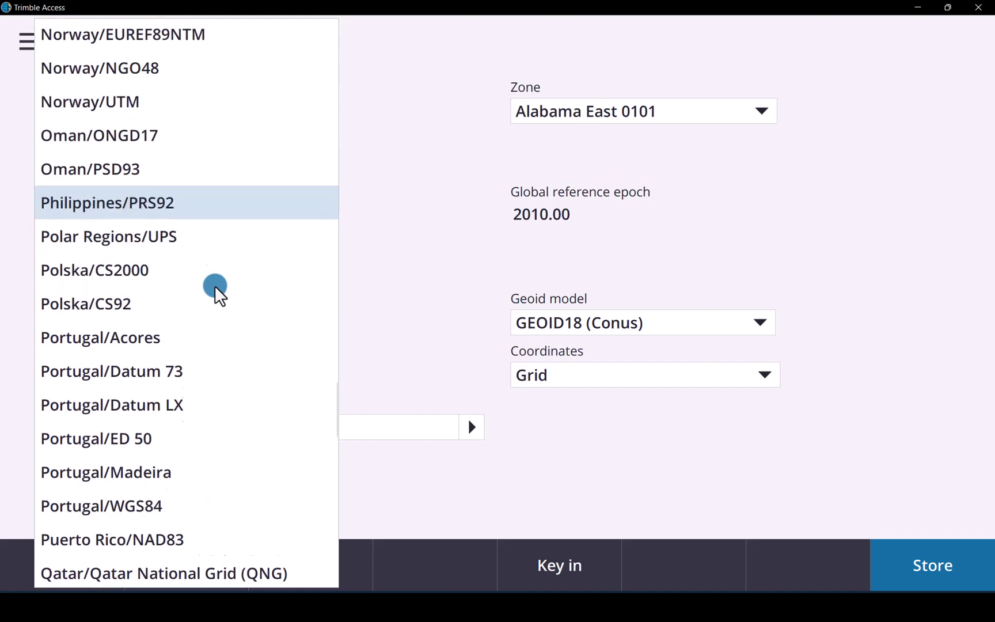
scroll(215, 288, "up", 5)
left_click(158, 111)
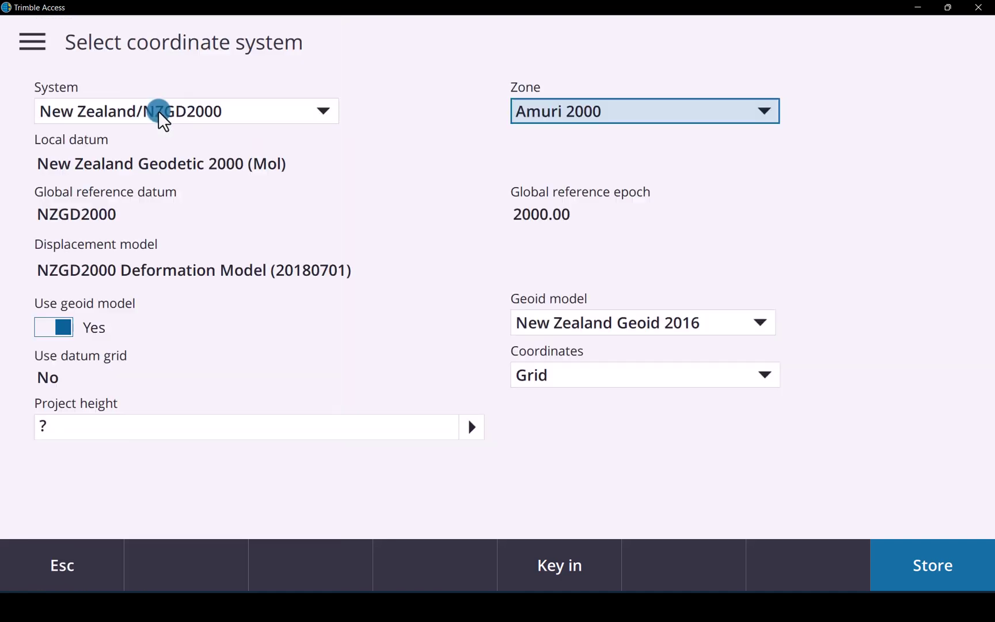
left_click(578, 111)
left_click(596, 535)
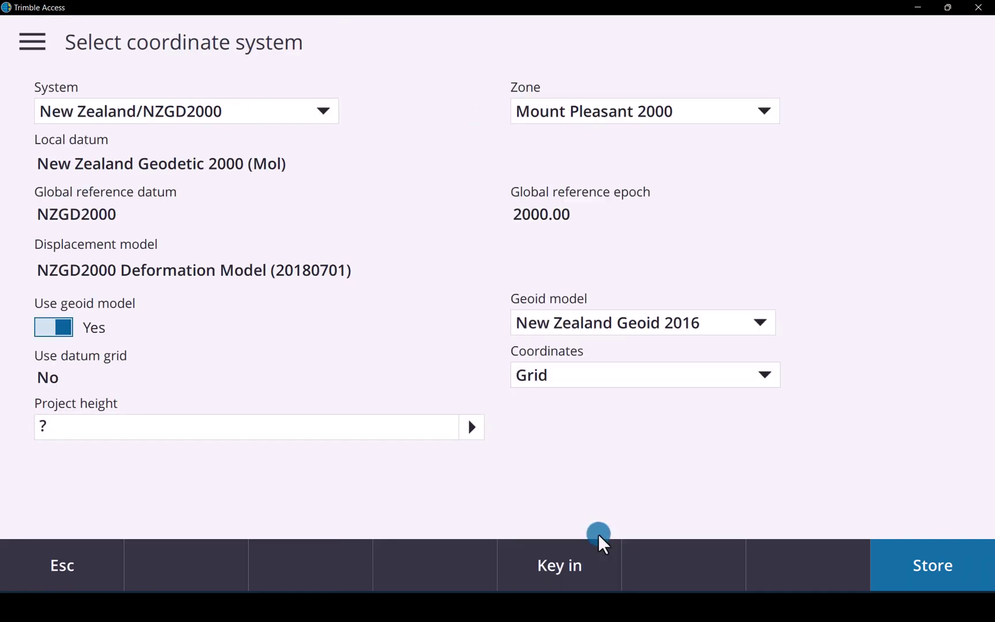
- Turn off the geoid, set a 25 m project height, store the system and create the job
left_click(47, 328)
left_click(107, 423)
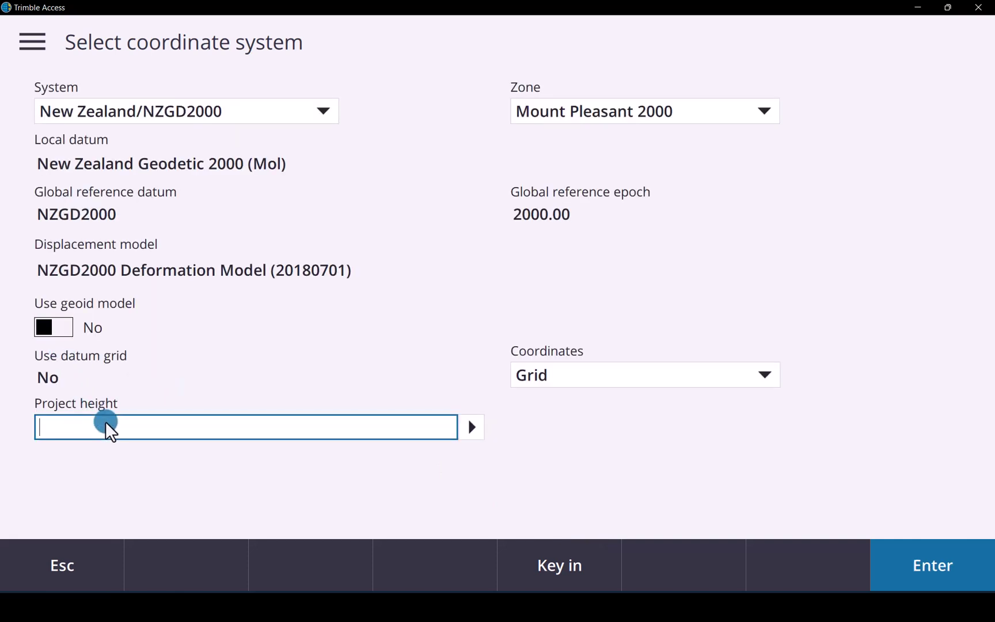
type("25")
key("Tab")
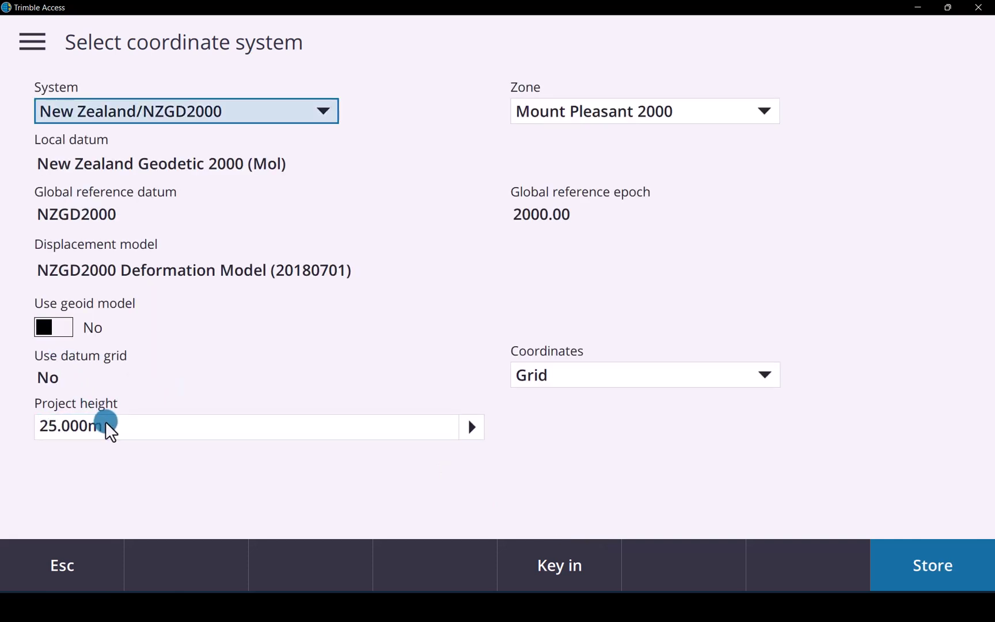
left_click(943, 572)
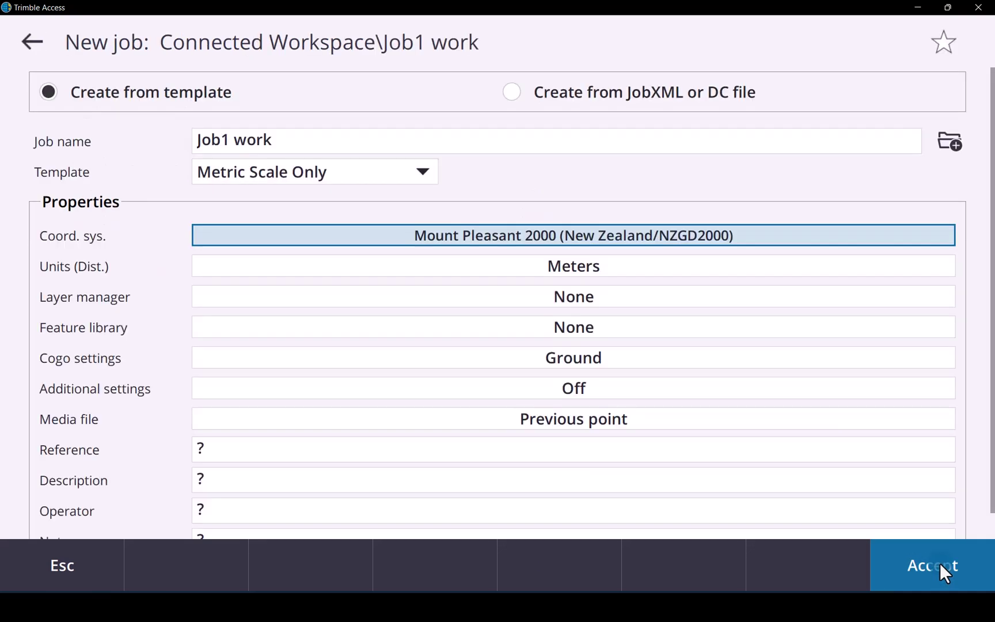
left_click(905, 551)
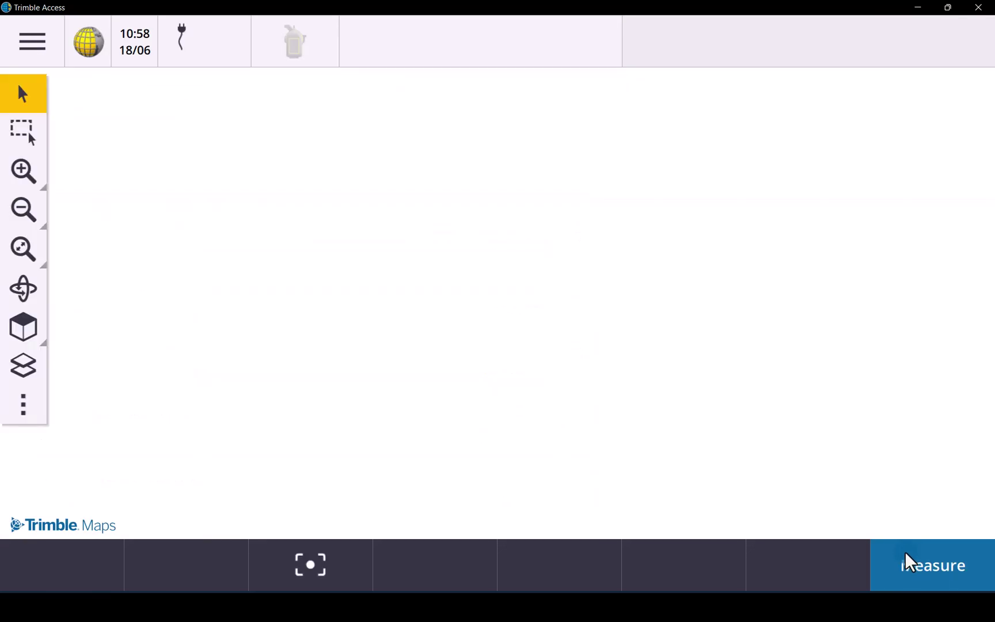
- Make the FoundationDXF and Job1 map files visible in the Layer manager and apply
left_click(23, 364)
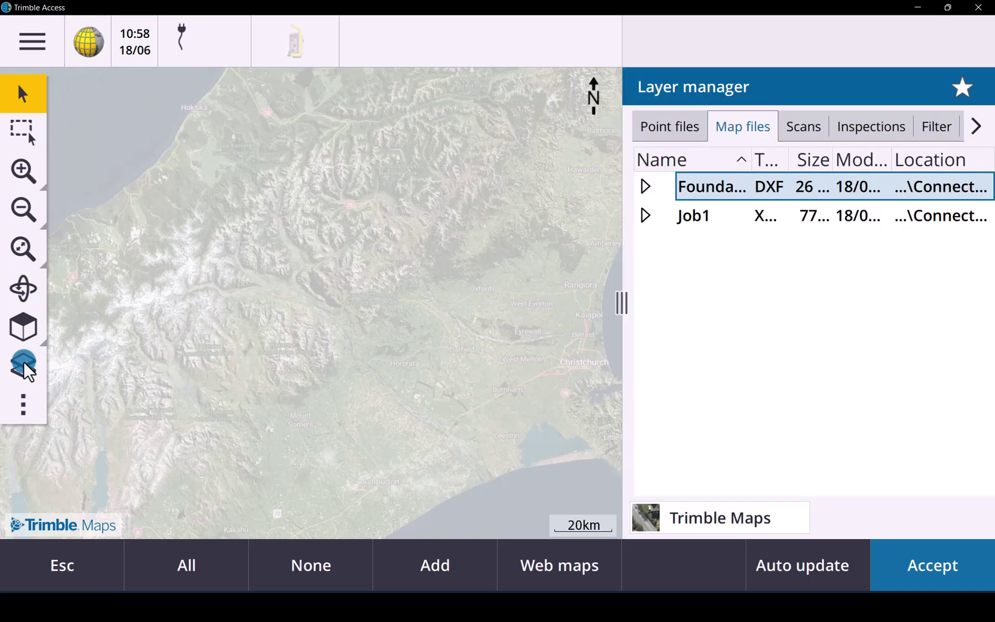
left_click(666, 188)
left_click(668, 216)
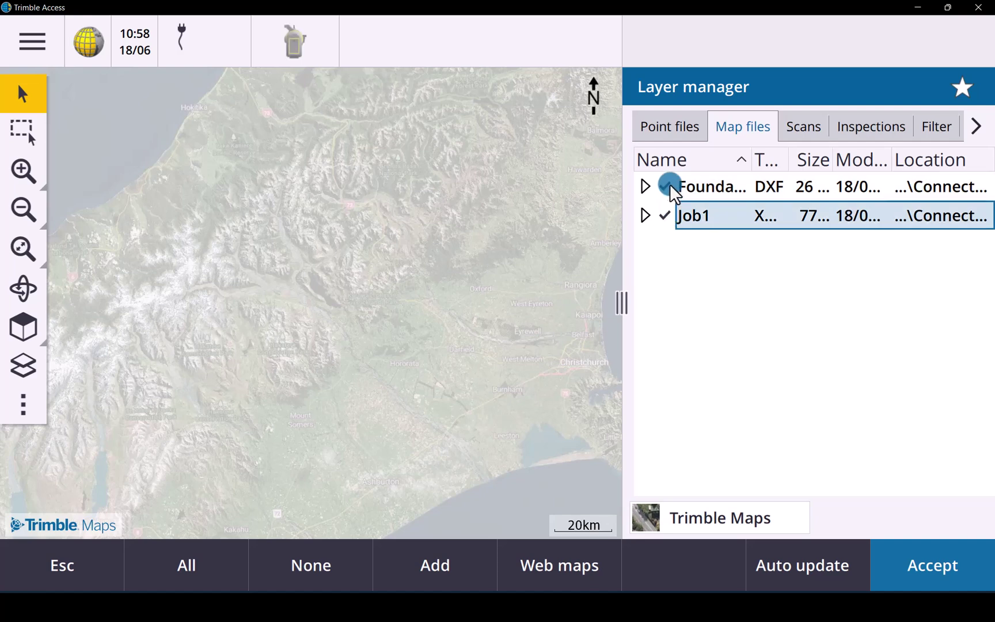
left_click(669, 186)
left_click(668, 216)
left_click(667, 216)
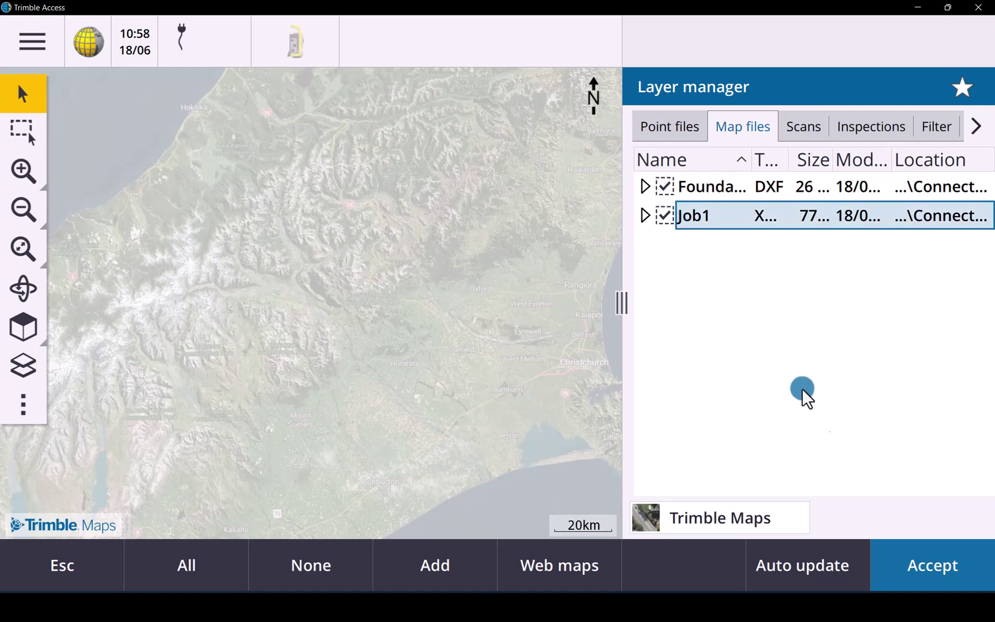
left_click(939, 571)
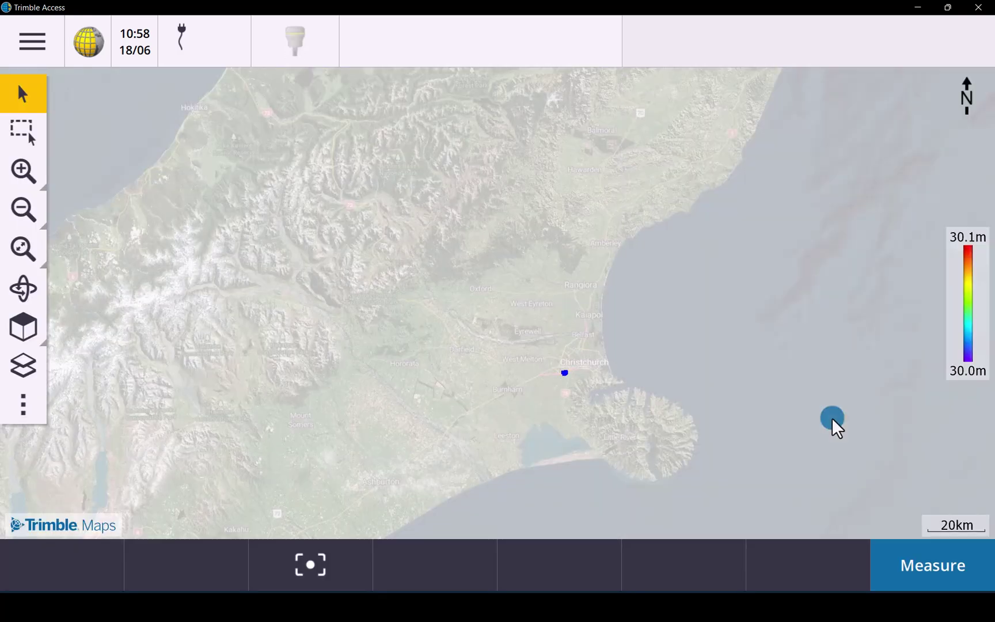
- Zoom to the job extents and check a blue control point and the red linework
left_click(23, 249)
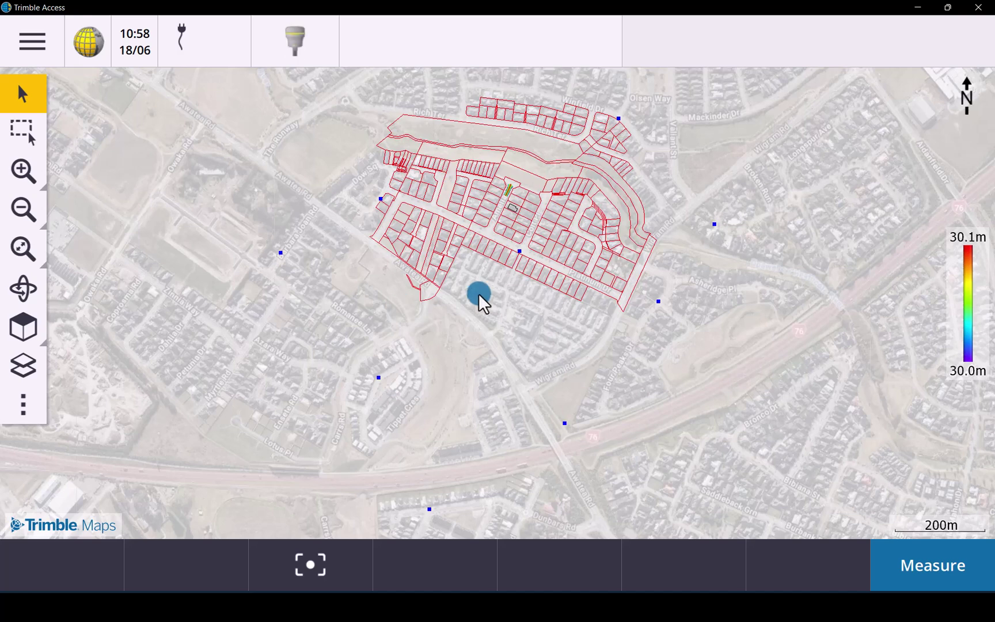
left_click(381, 199)
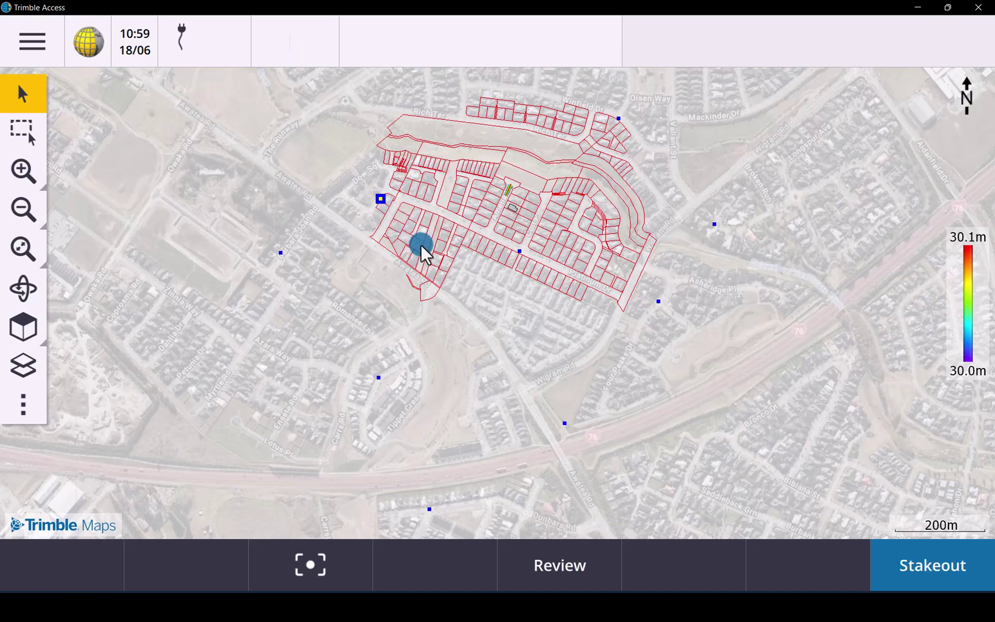
left_click(503, 341)
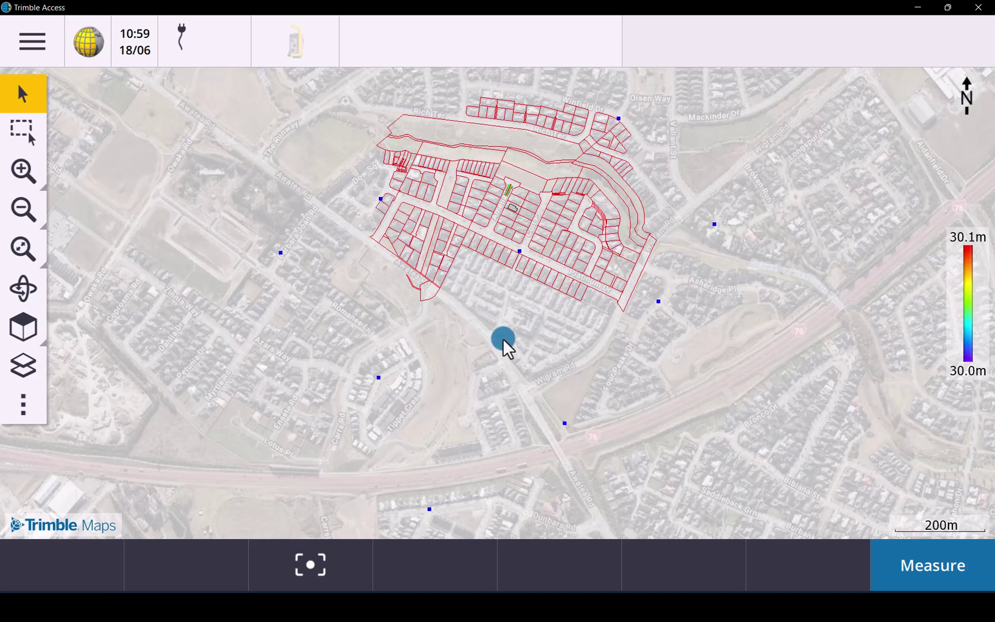
left_click(452, 113)
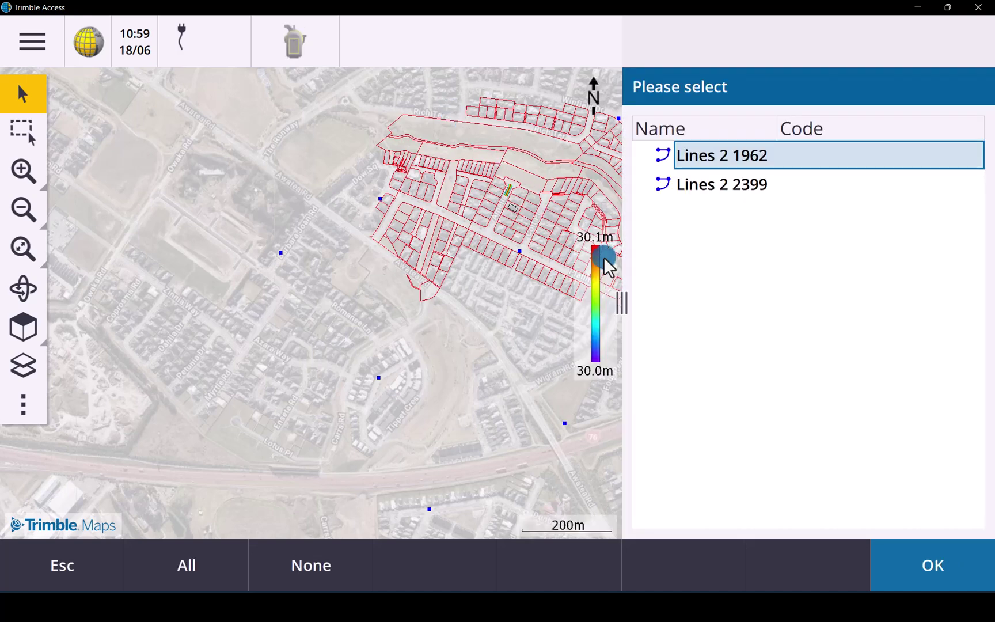
left_click(920, 569)
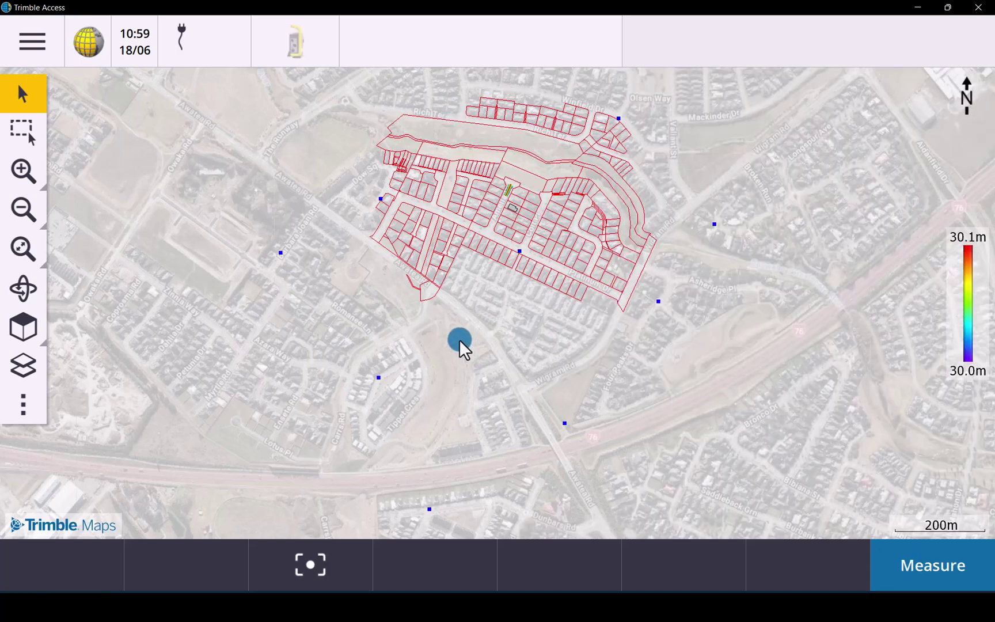
- Key in point ss1 with code ss and 23 m elevation at a map spot, and store it
right_click(440, 103)
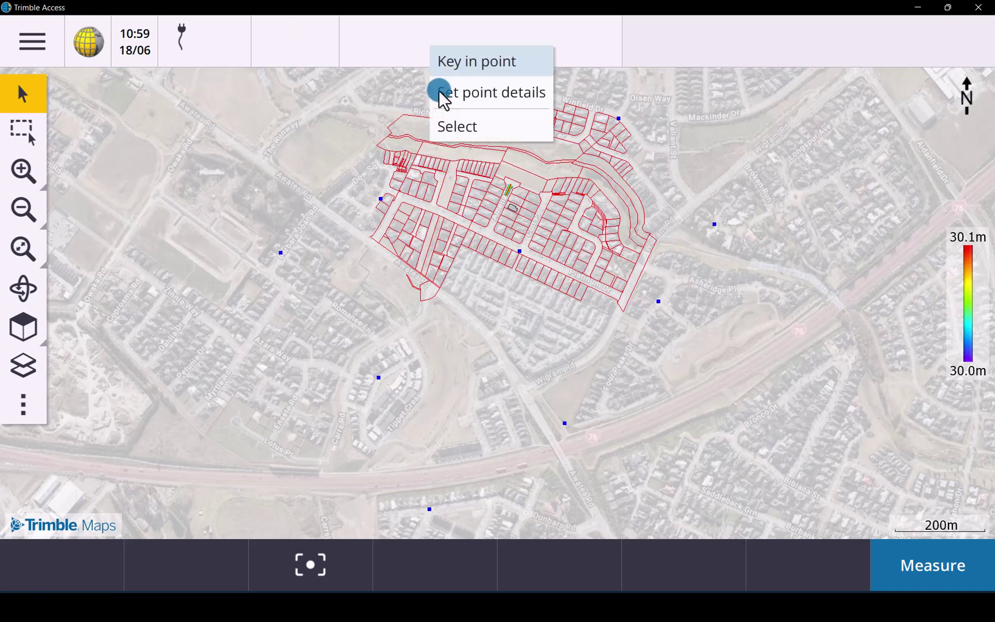
left_click(461, 66)
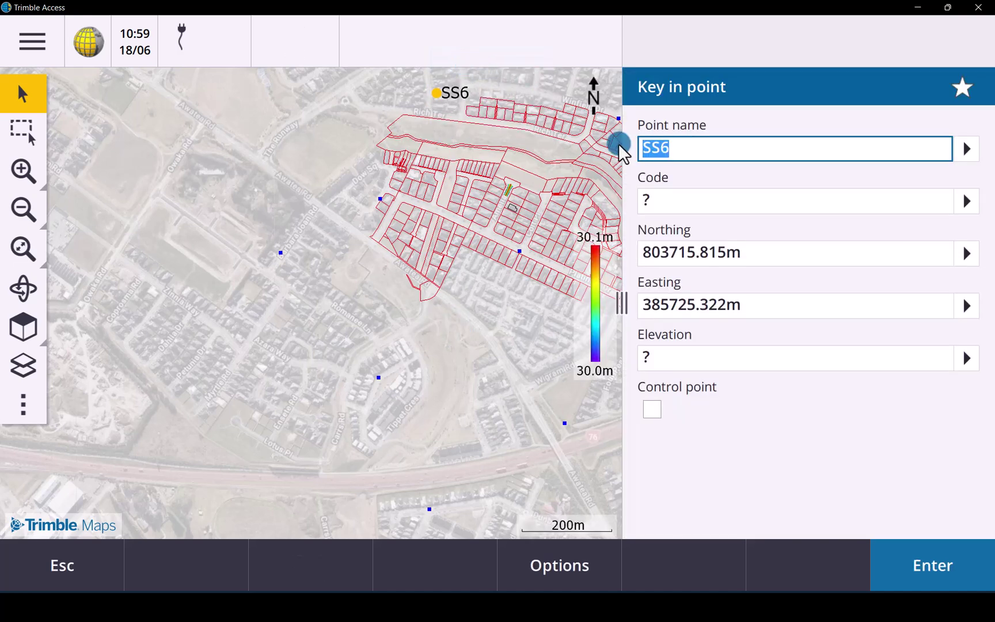
type("ss1")
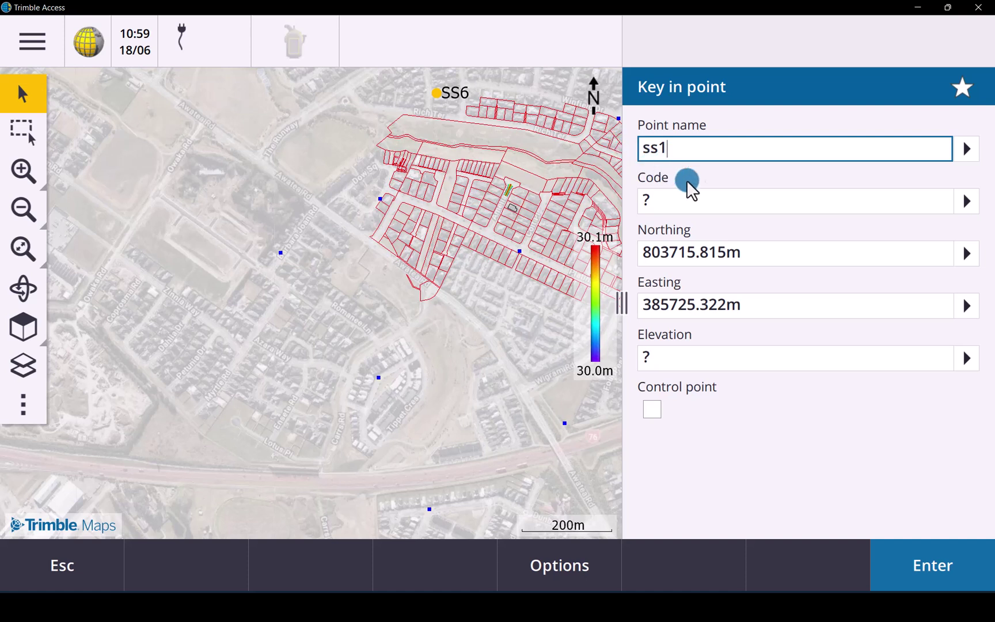
left_click(726, 202)
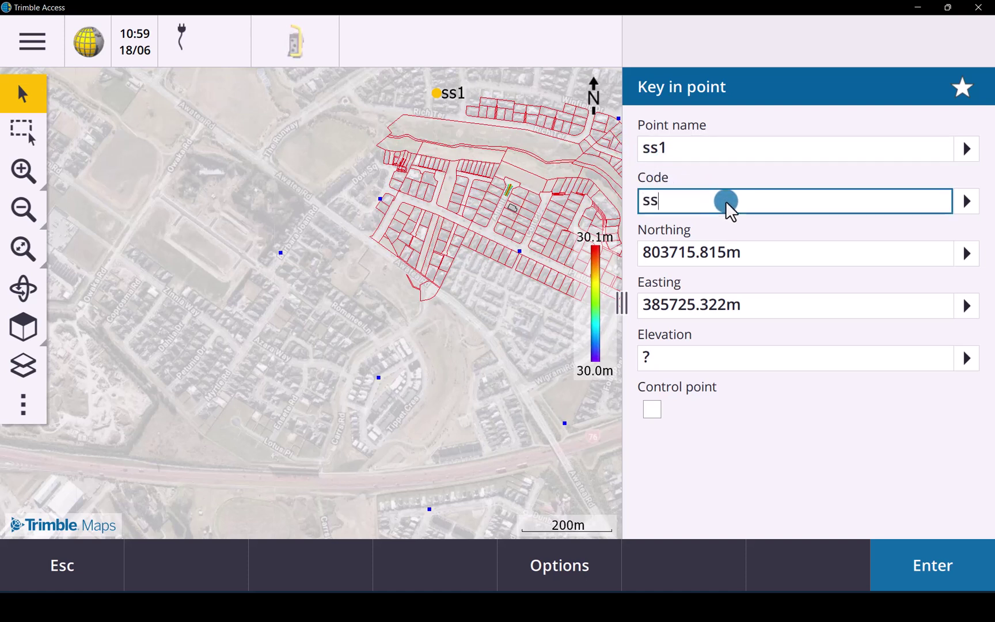
type("ss")
left_click(683, 366)
type("23")
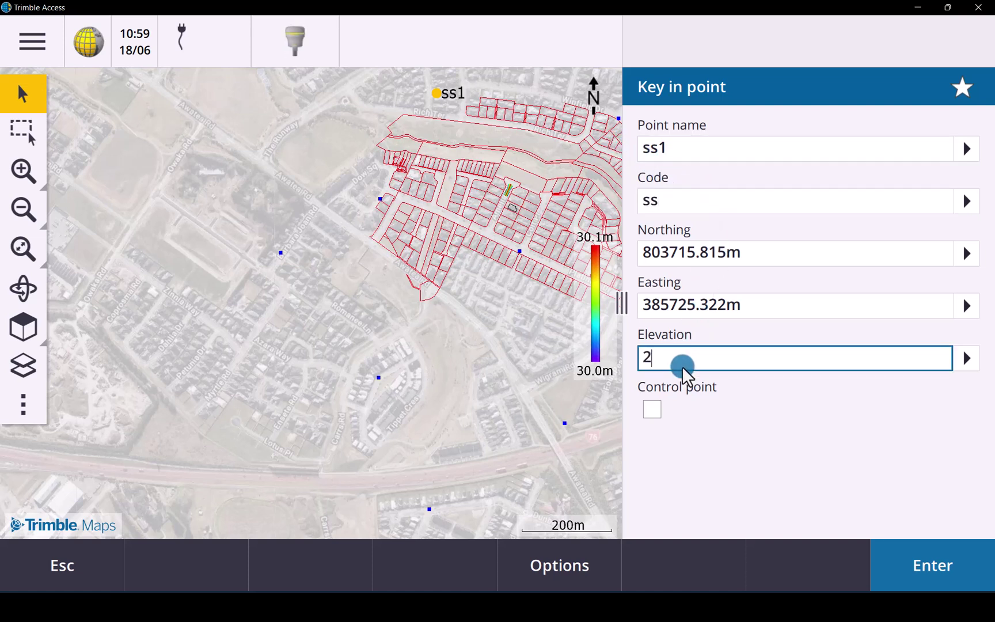
left_click(908, 567)
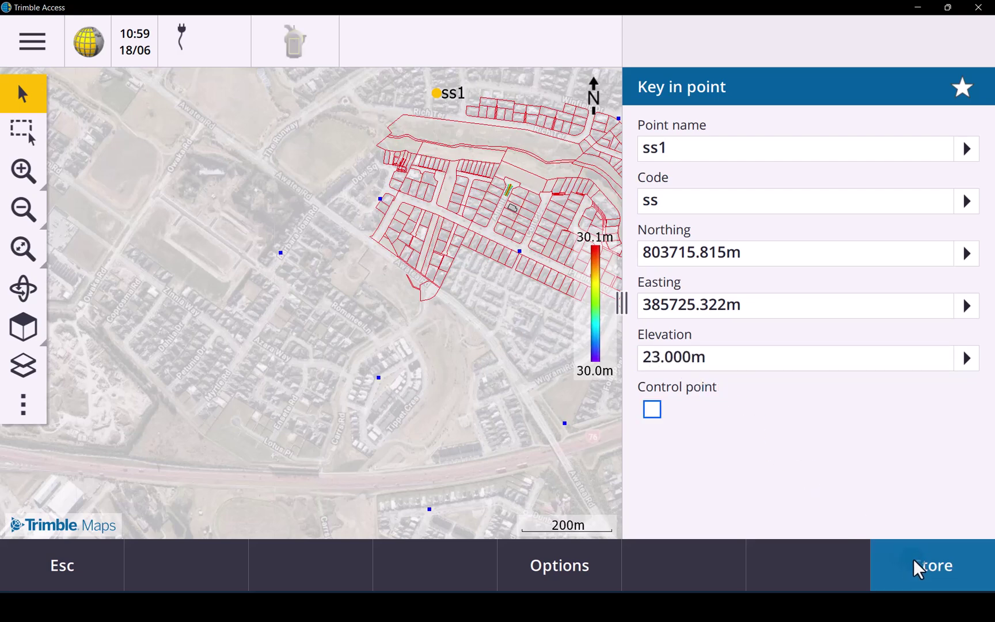
left_click(917, 568)
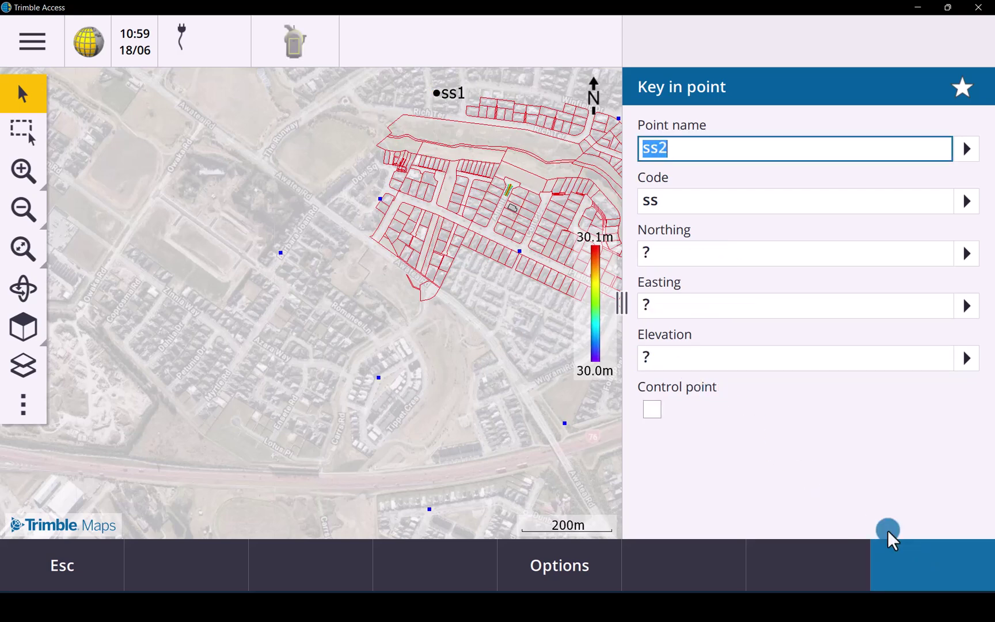
- Place point ss2 at a second map spot with 24 m elevation
right_click(550, 153)
left_click(478, 122)
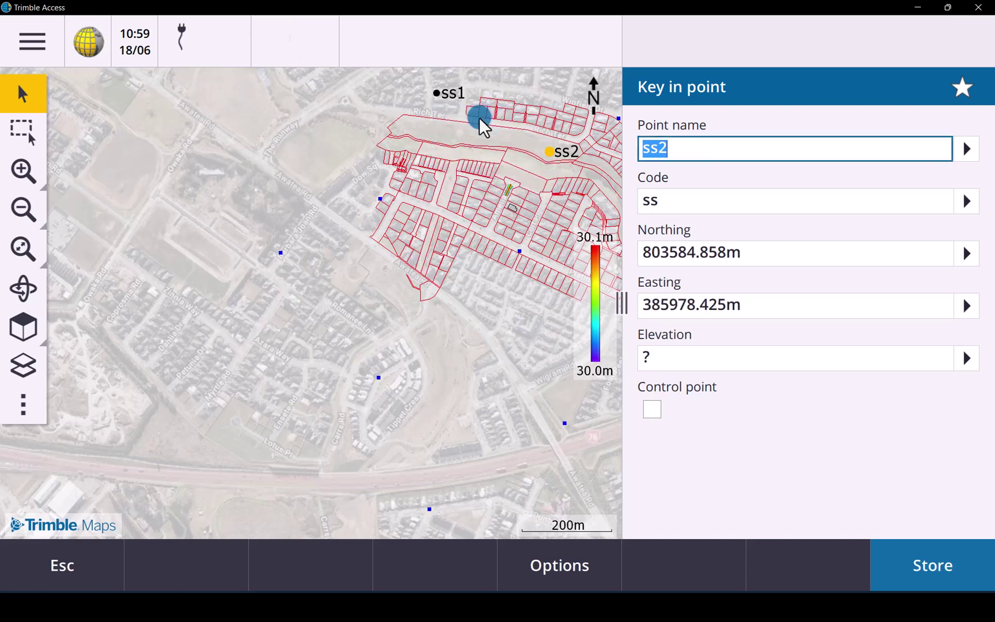
left_click(689, 360)
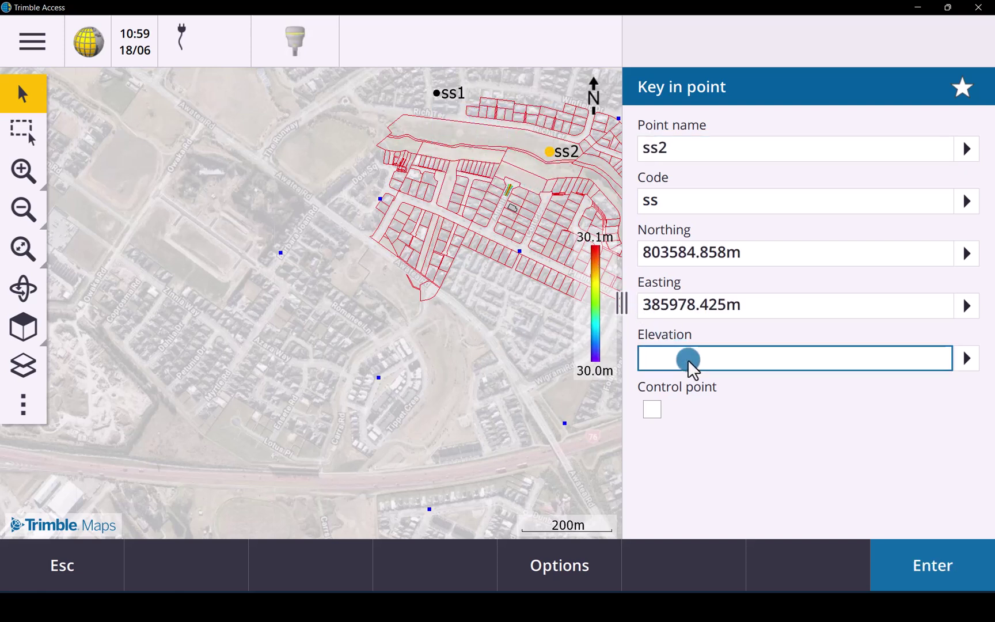
type("24")
left_click(918, 573)
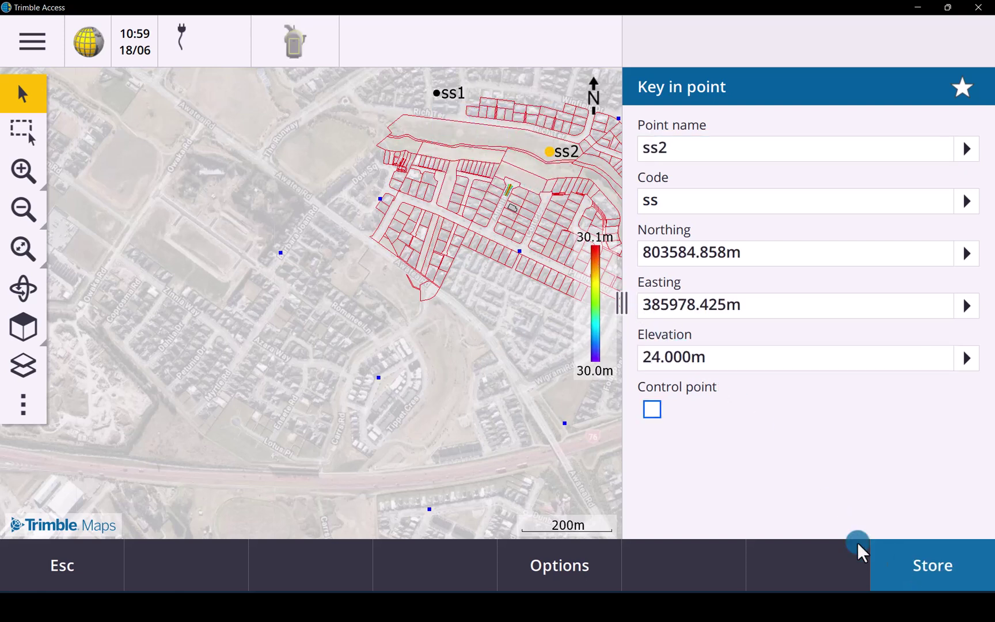
- Reposition ss2 just south of the parcels with 23 m elevation and store it
left_click_drag(509, 400, 351, 385)
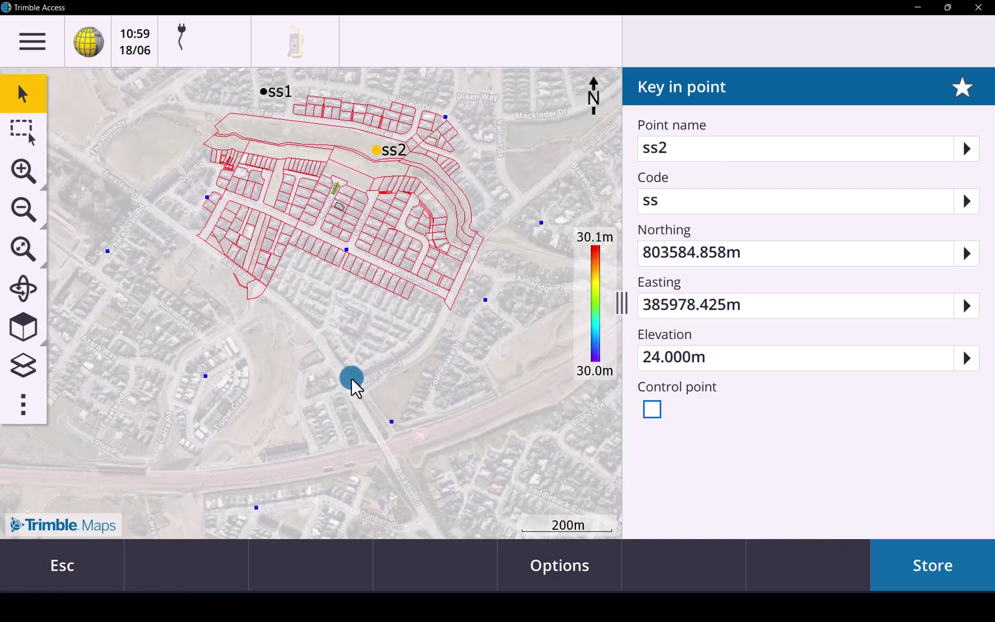
right_click(483, 278)
left_click(495, 246)
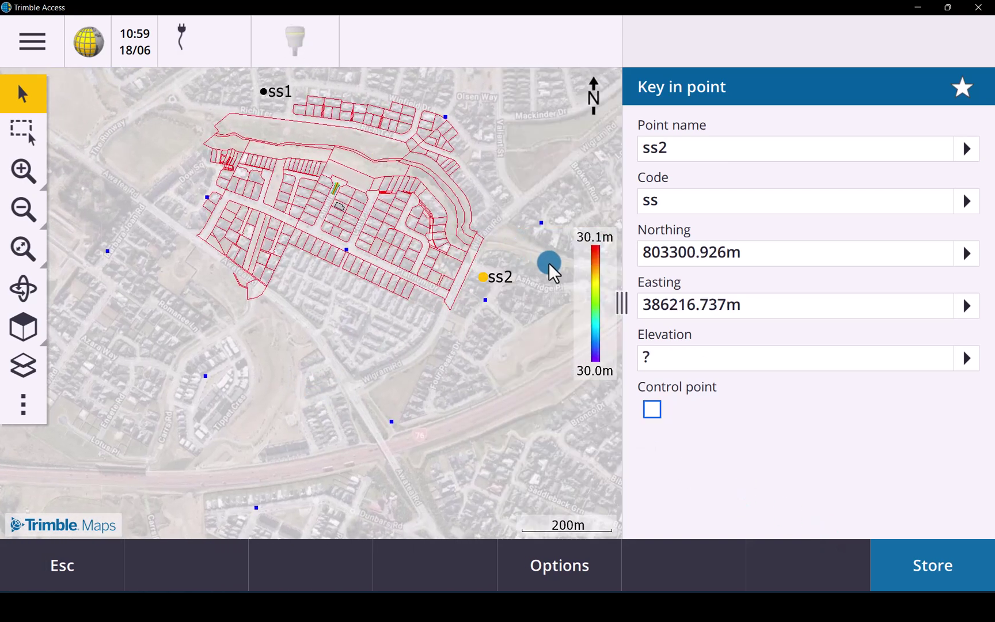
left_click(674, 354)
type("23")
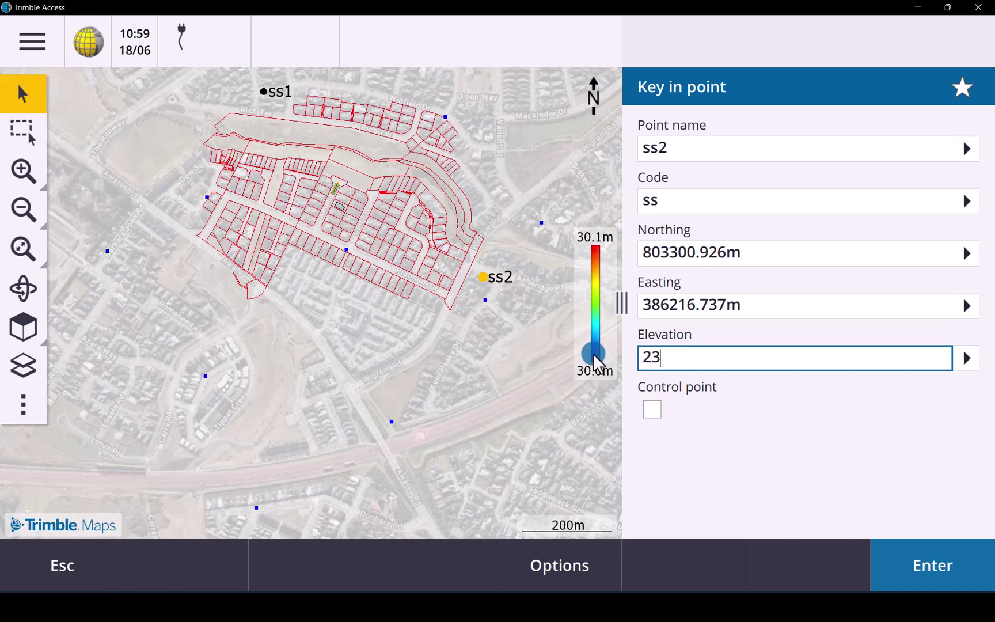
left_click(907, 559)
right_click_drag(368, 300, 350, 290)
left_click(396, 259)
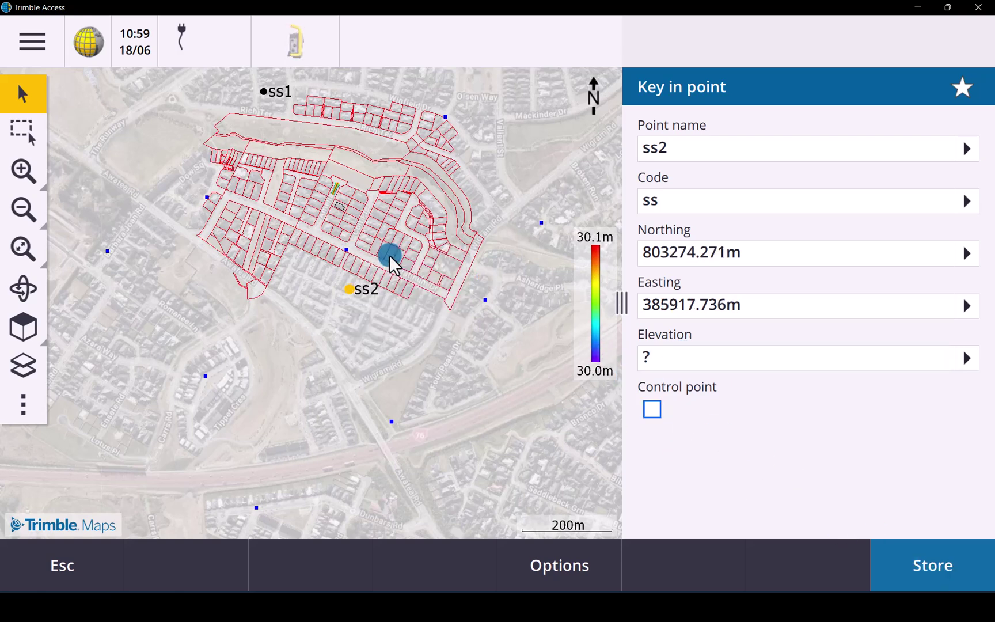
left_click(937, 562)
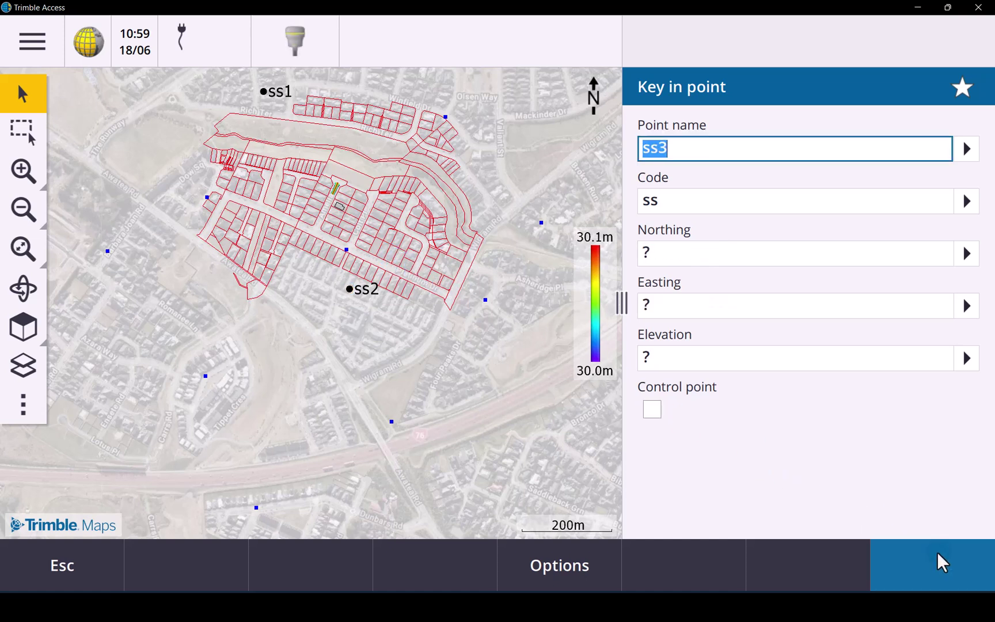
- Store point ss3 east of the parcels at 23 m elevation
right_click(494, 247)
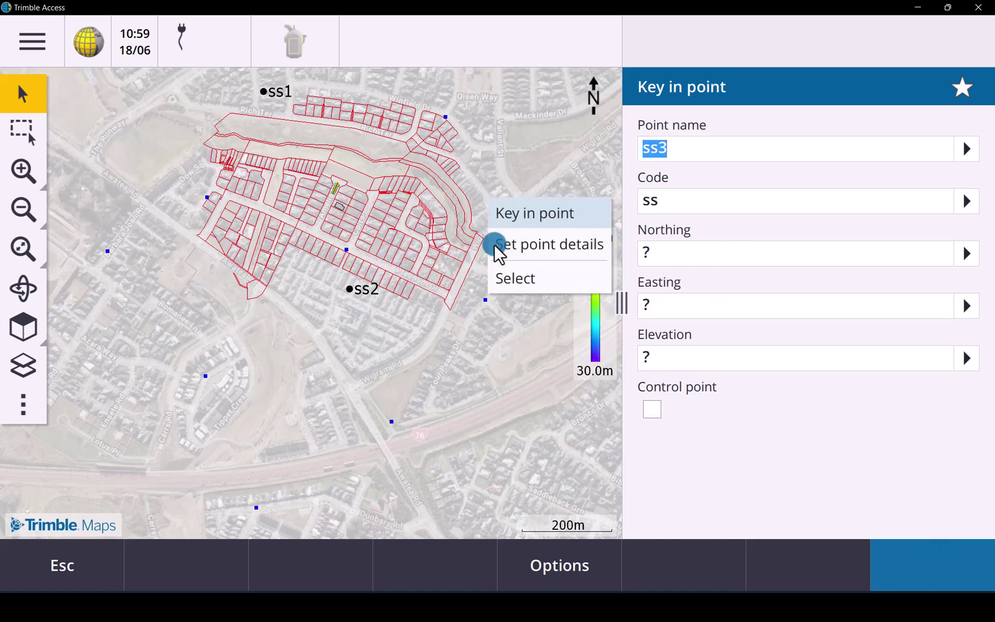
left_click(525, 212)
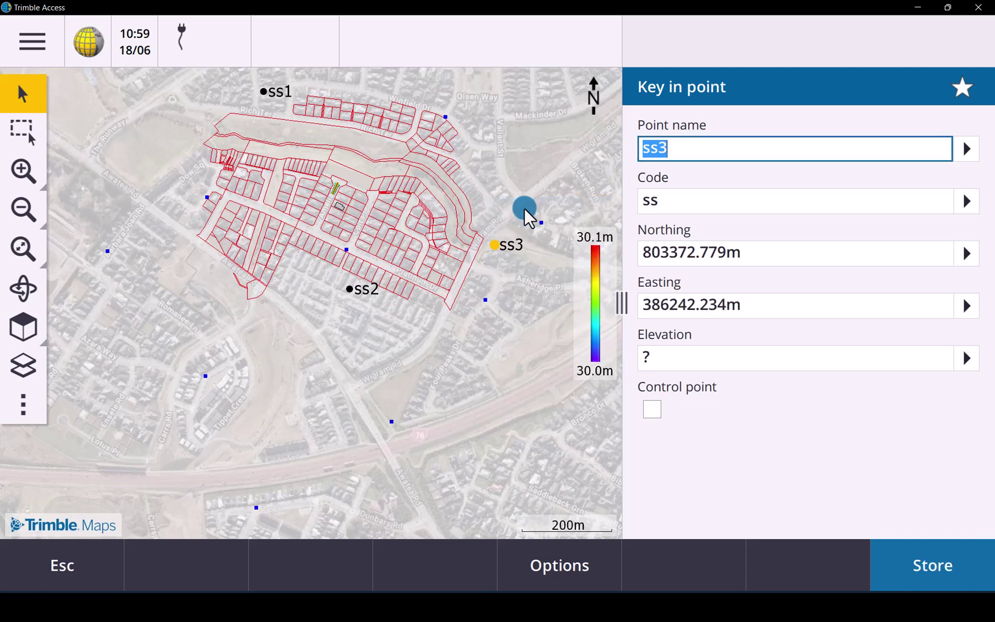
left_click(687, 356)
type("23")
left_click(921, 567)
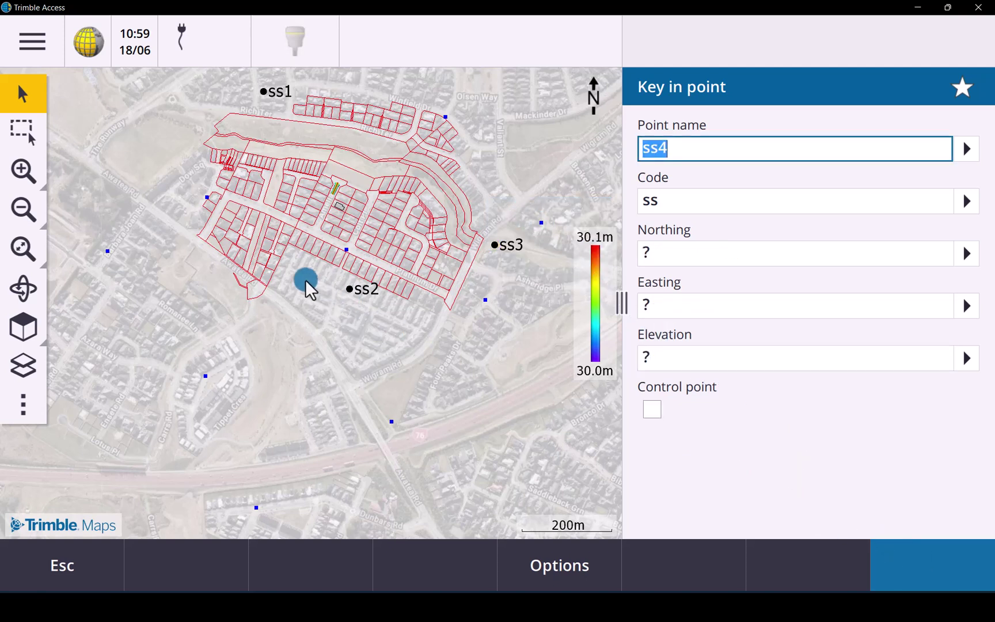
- Store point ss4 near ss2 at 22 m elevation
right_click(289, 275)
left_click(310, 239)
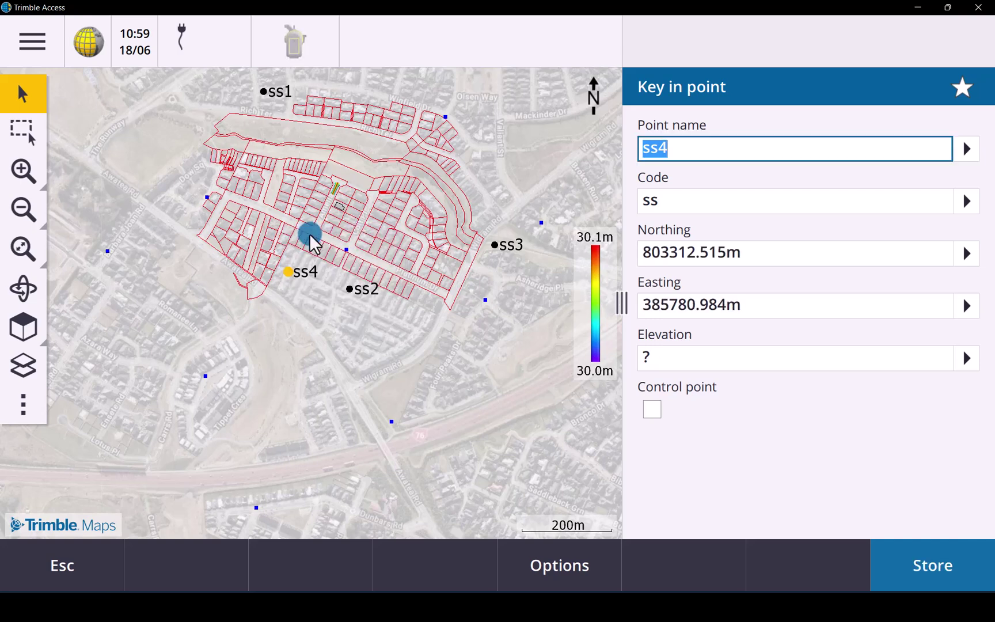
left_click(697, 363)
type("22")
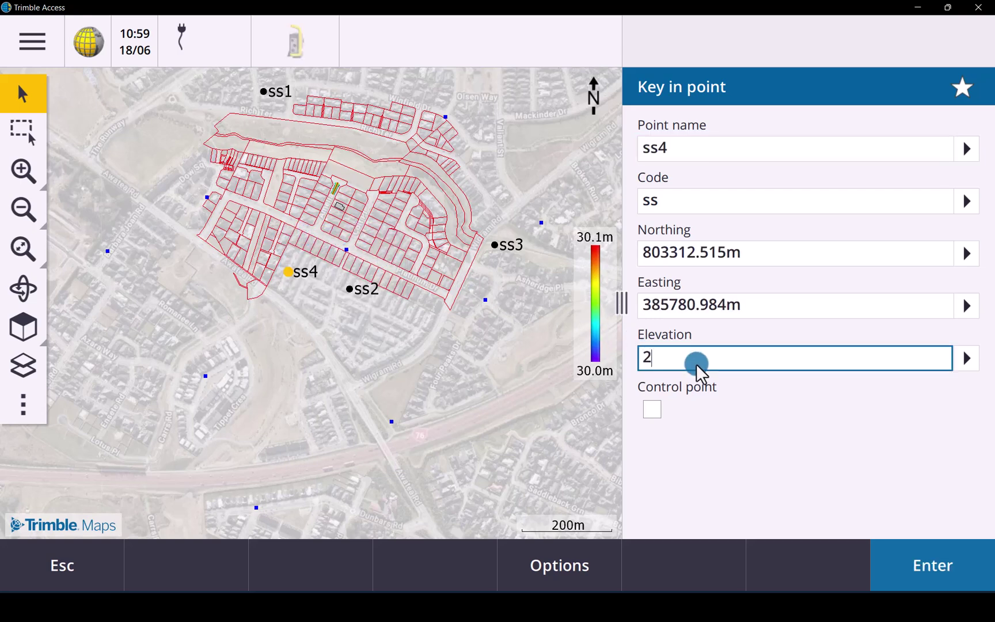
left_click(925, 568)
left_click(923, 568)
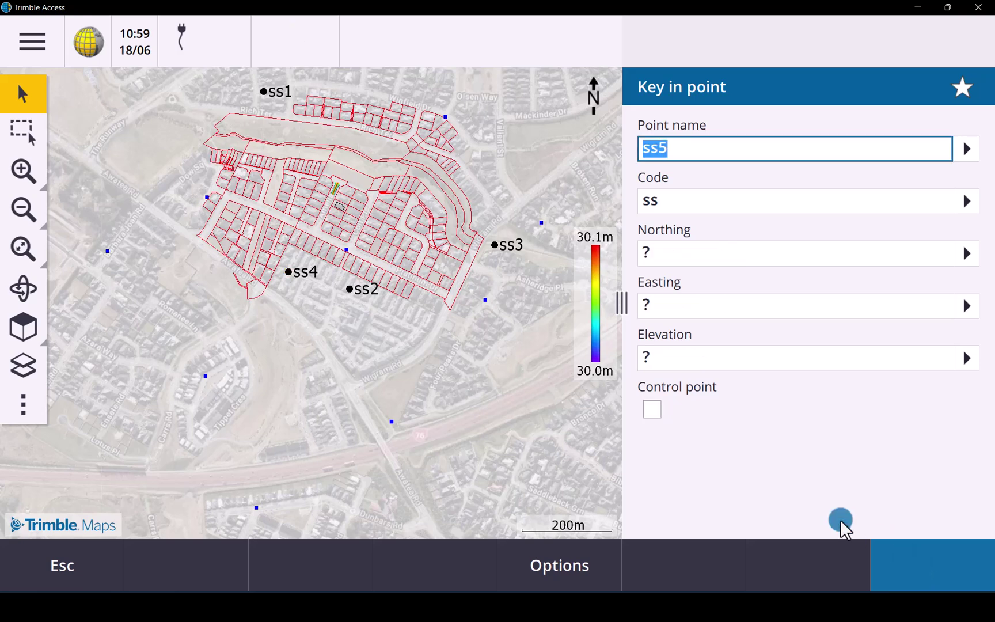
- Store point ss5 west of the subdivision at 24 m elevation
right_click(186, 173)
left_click(233, 140)
left_click(680, 363)
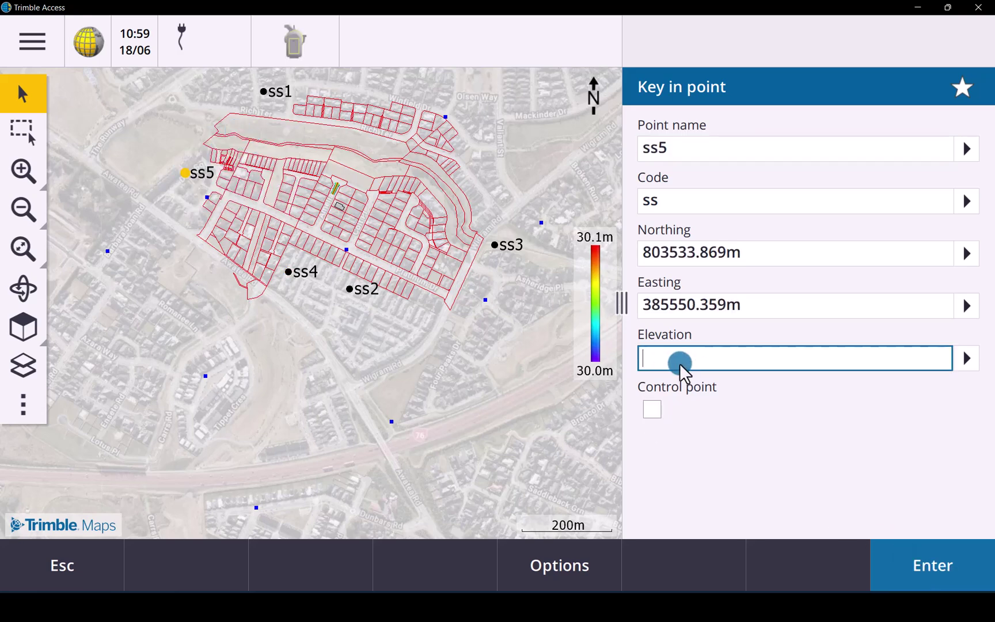
type("24")
left_click(831, 484)
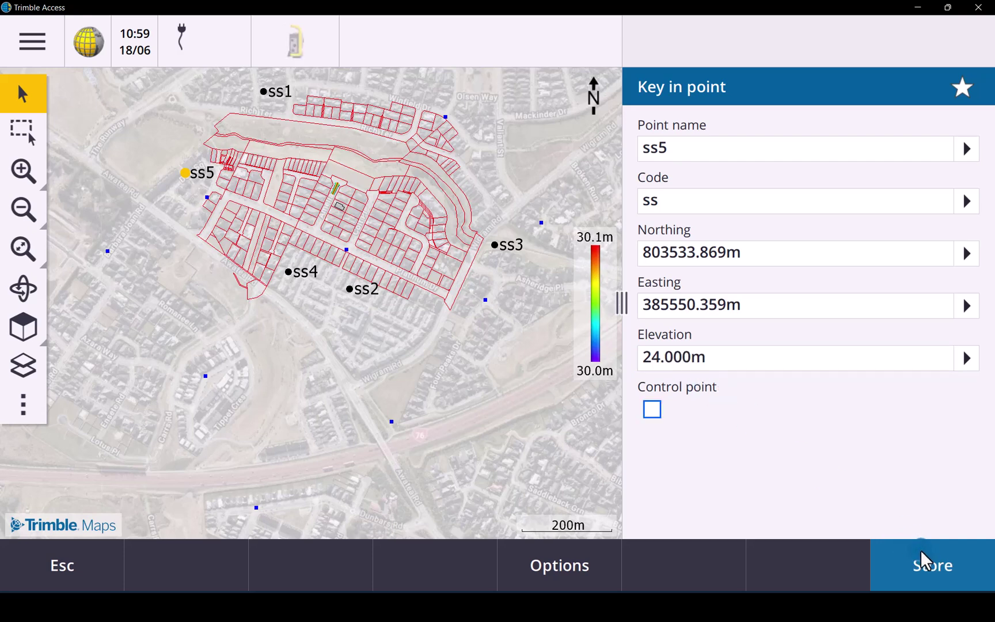
left_click(923, 561)
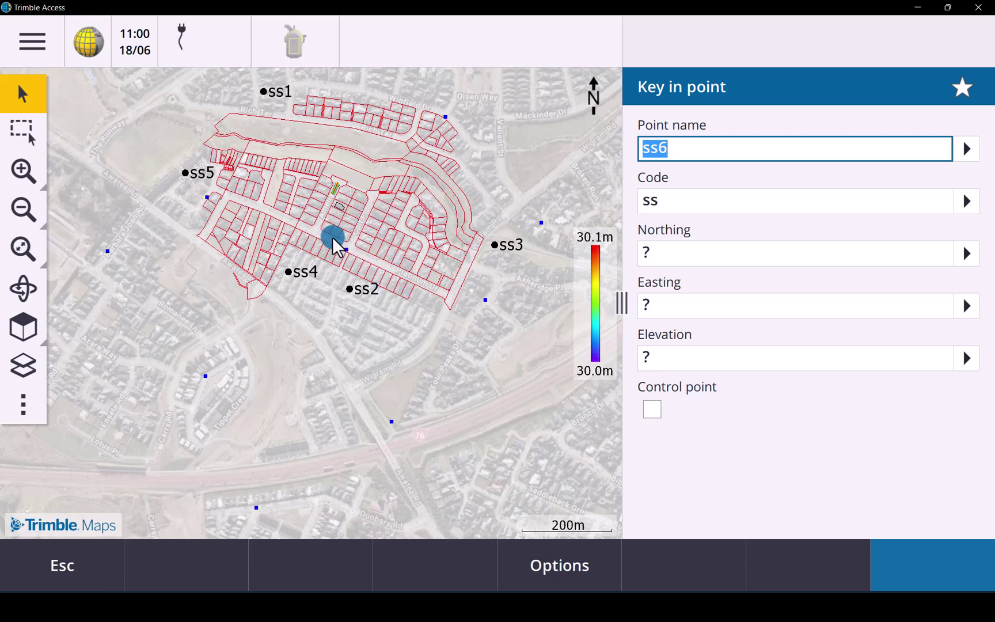
- Open the Connected Workspace project and Job1 work, then return to its job list
left_click(36, 43)
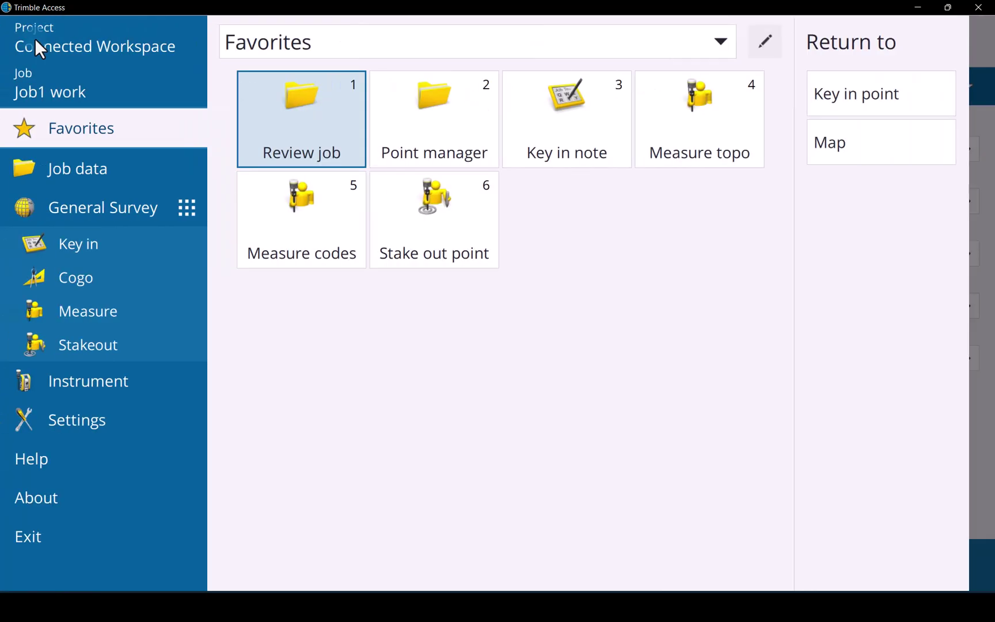
left_click(55, 45)
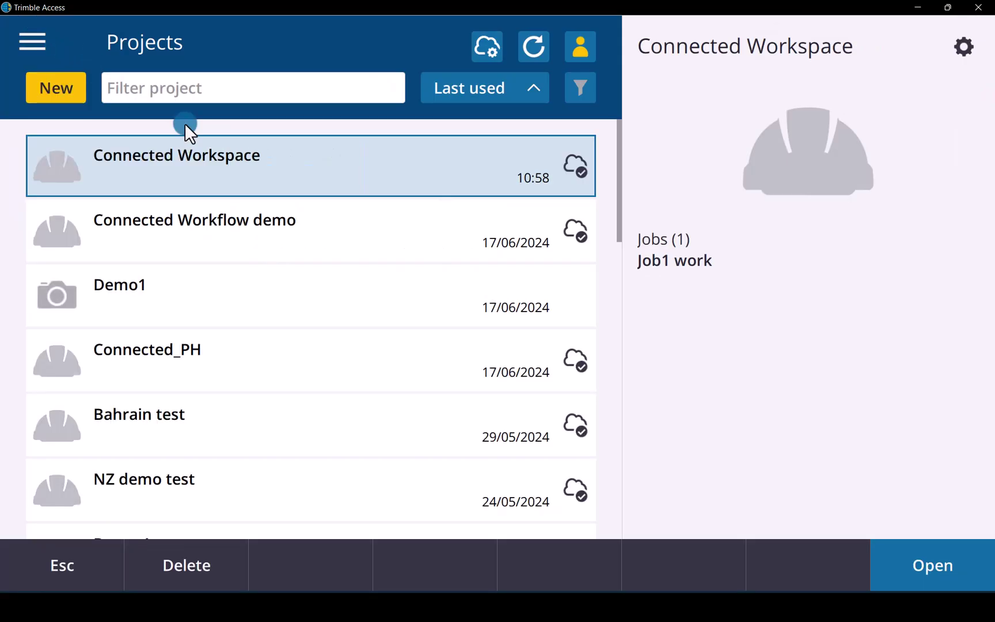
left_click(921, 582)
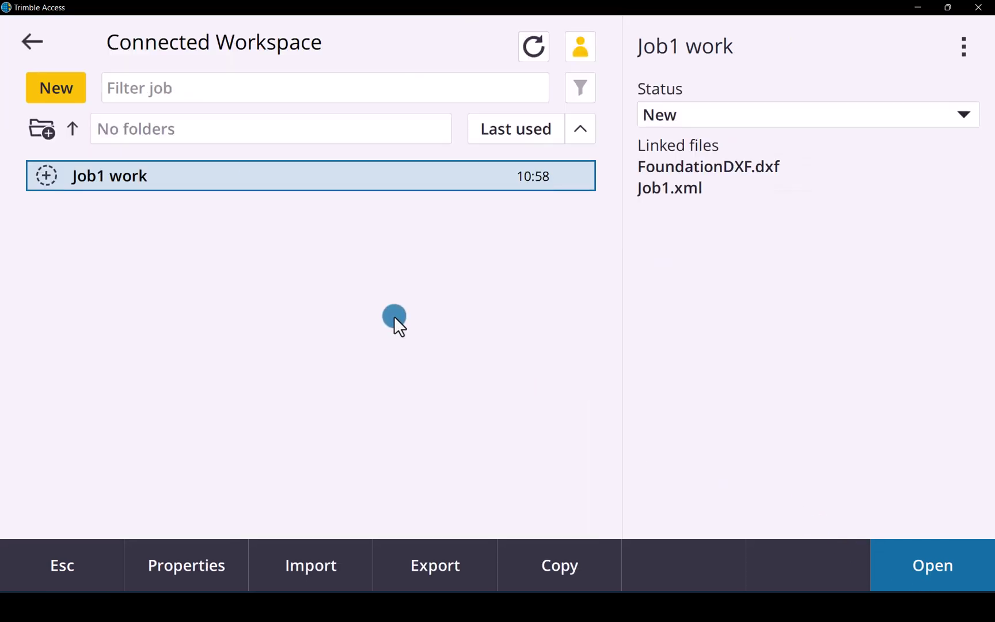
left_click(911, 583)
left_click(30, 41)
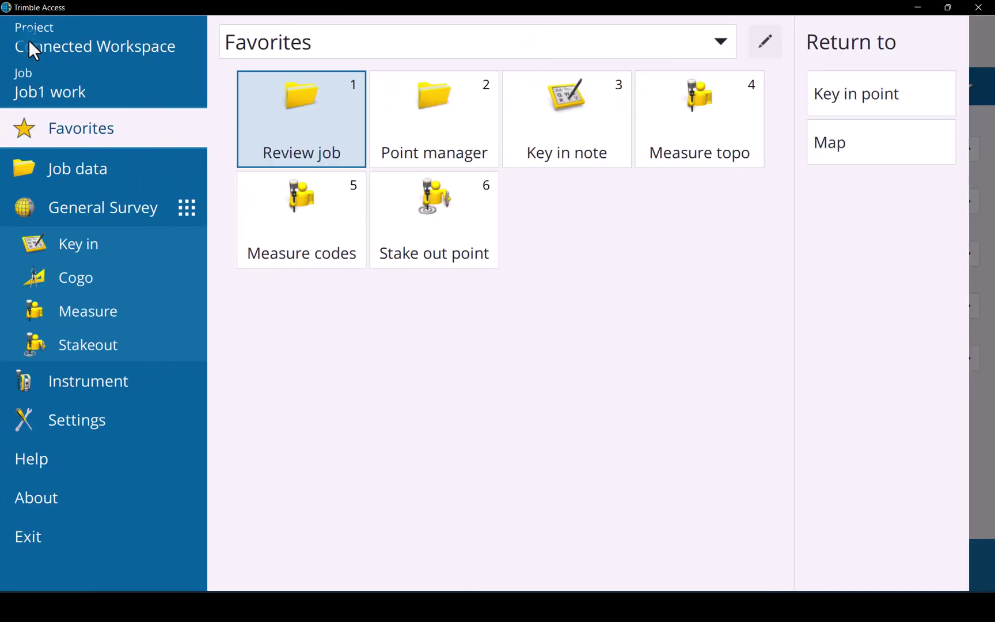
left_click(50, 87)
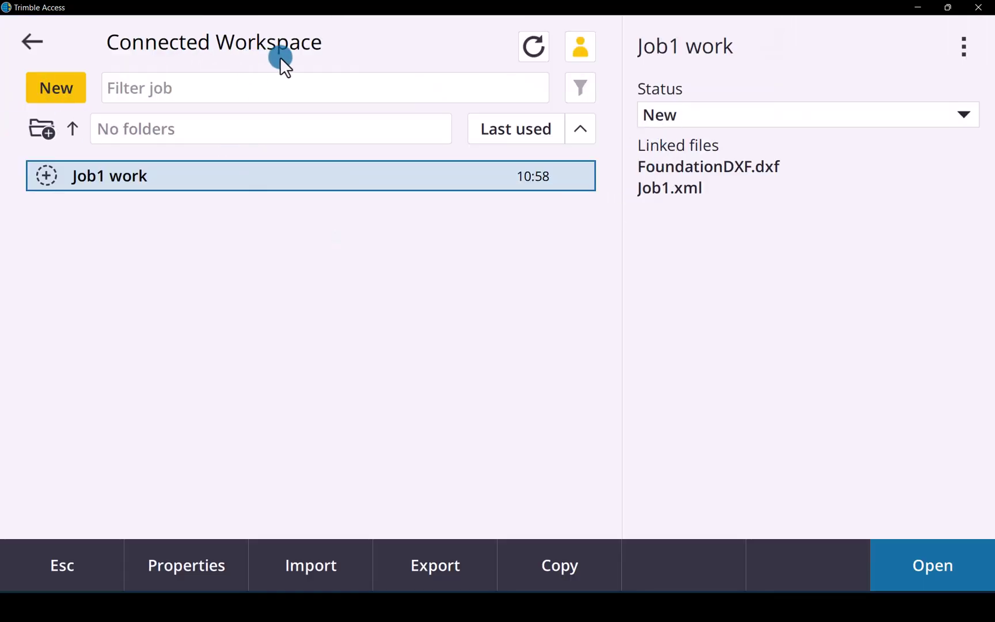
- Change Job1 work's status to In progress, then to Field work complete
left_click(738, 116)
left_click(705, 181)
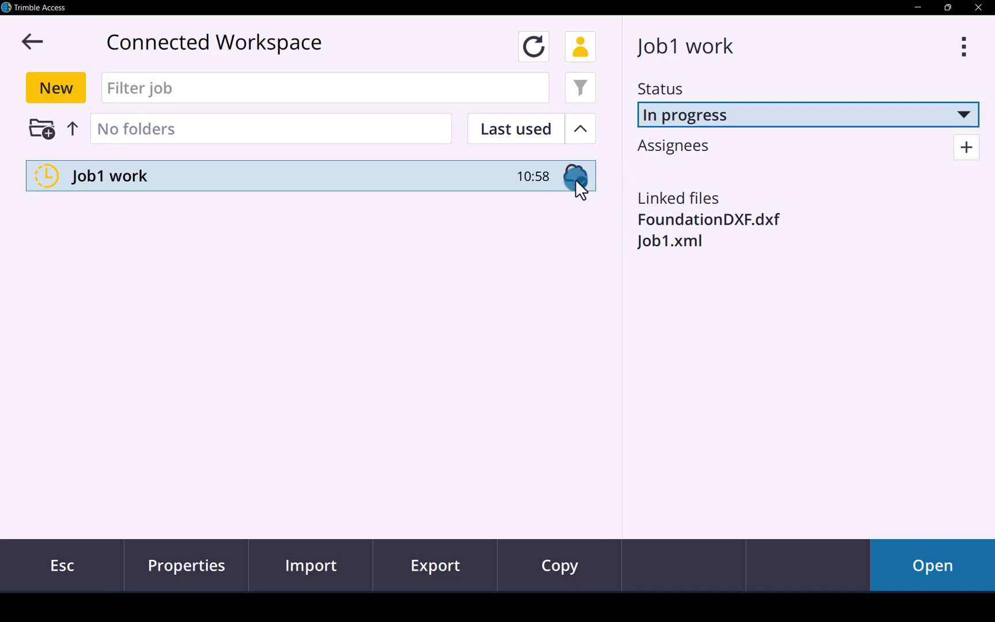
left_click(759, 109)
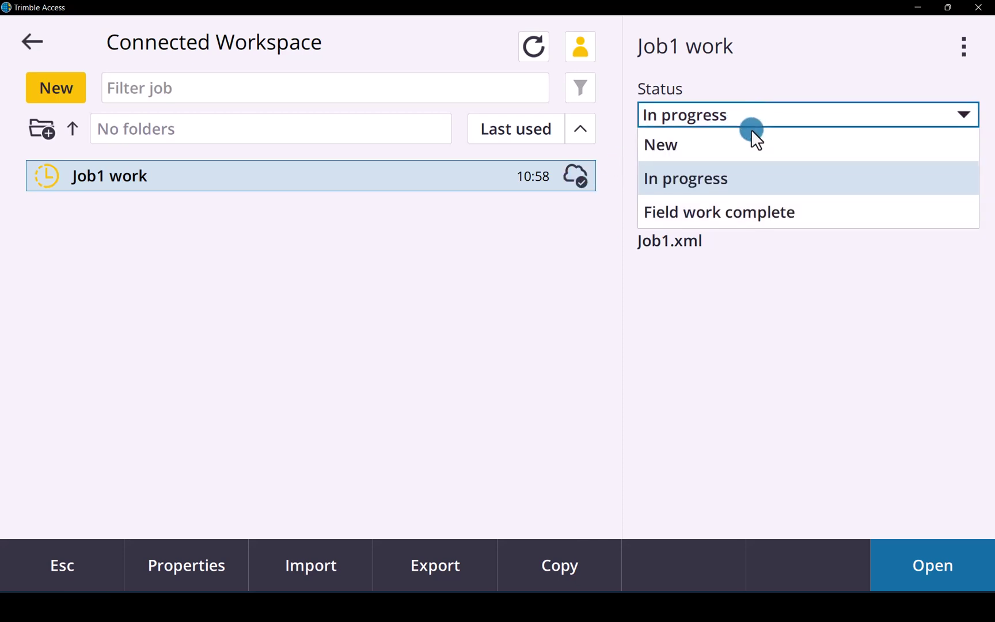
left_click(721, 211)
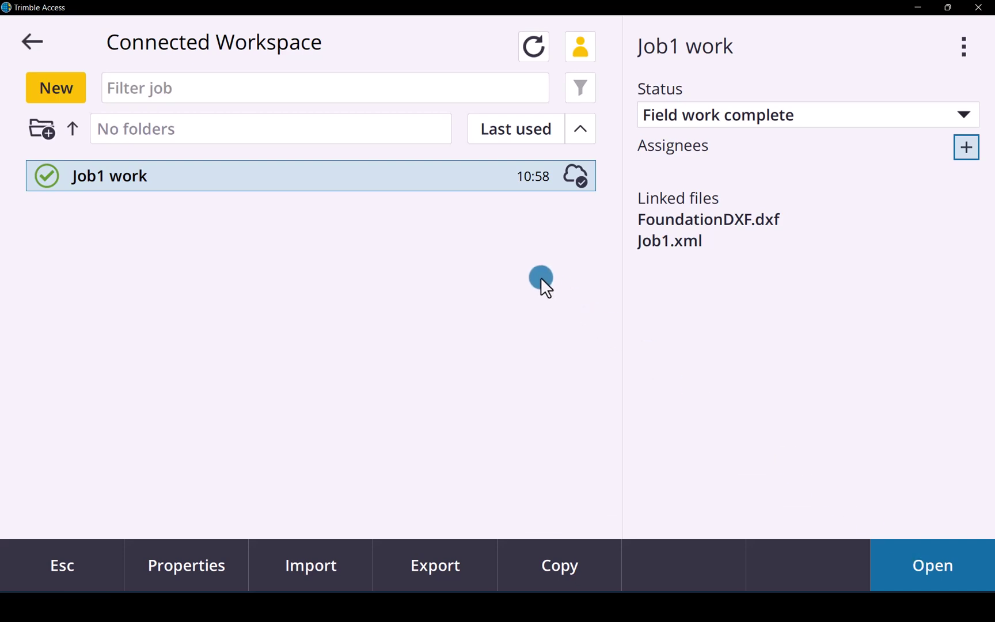
- From the Projects screen, enable automatic upload of the current project in cloud settings and accept
left_click(28, 36)
left_click(33, 40)
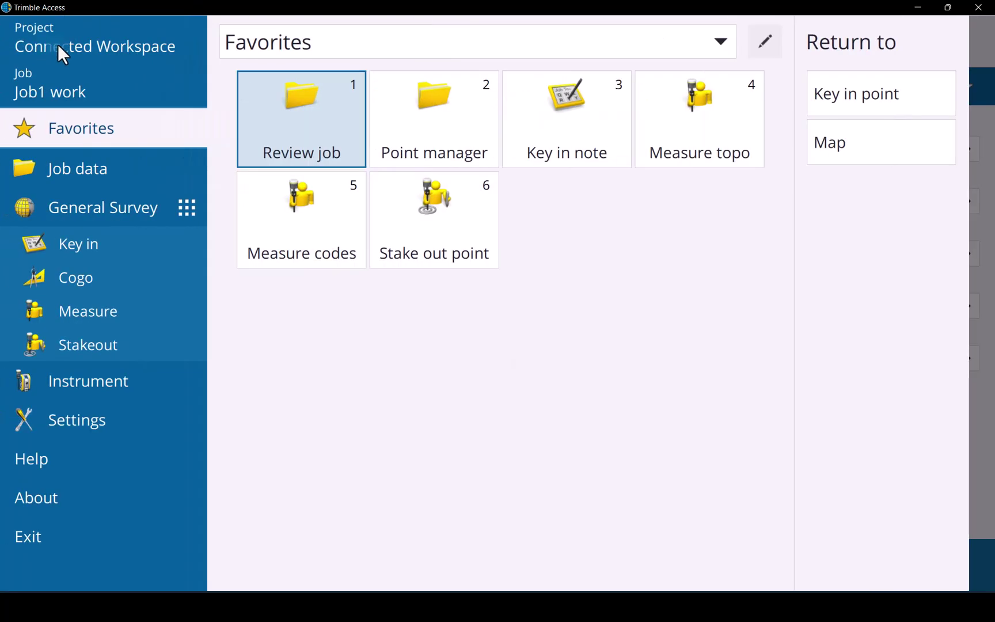
left_click(58, 44)
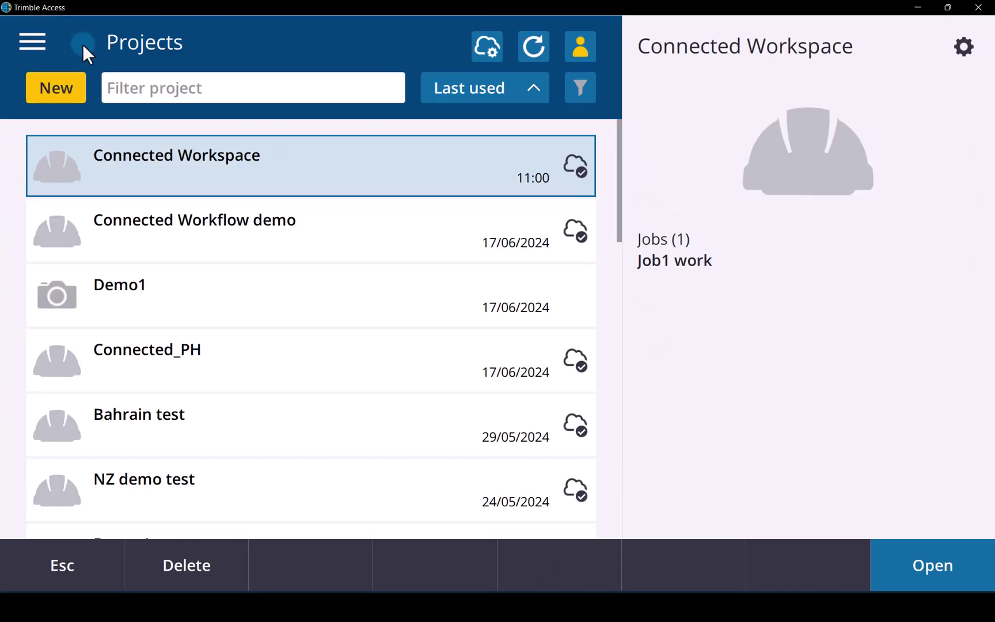
left_click(488, 47)
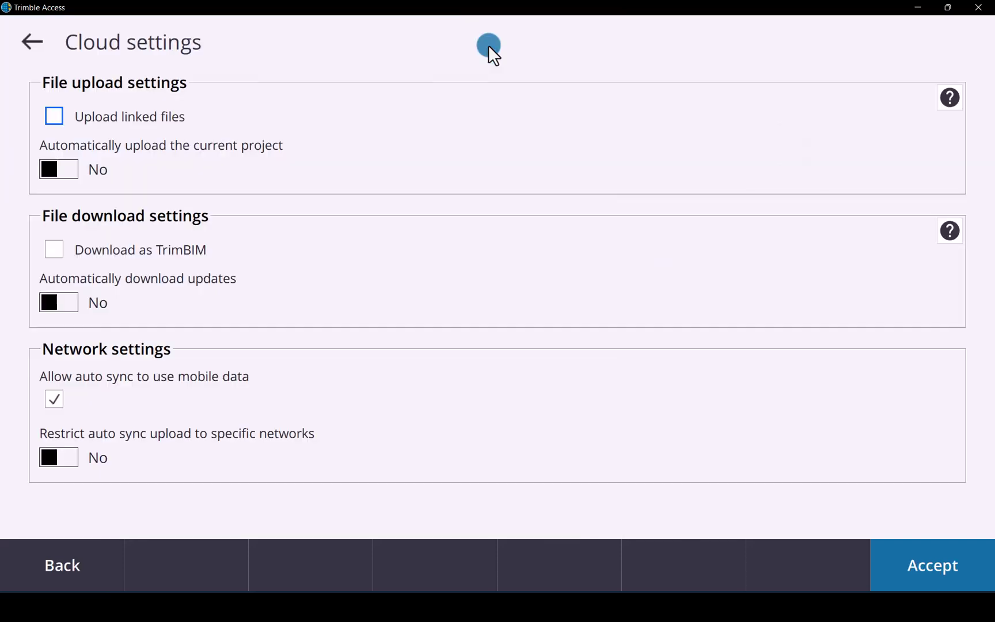
left_click(66, 168)
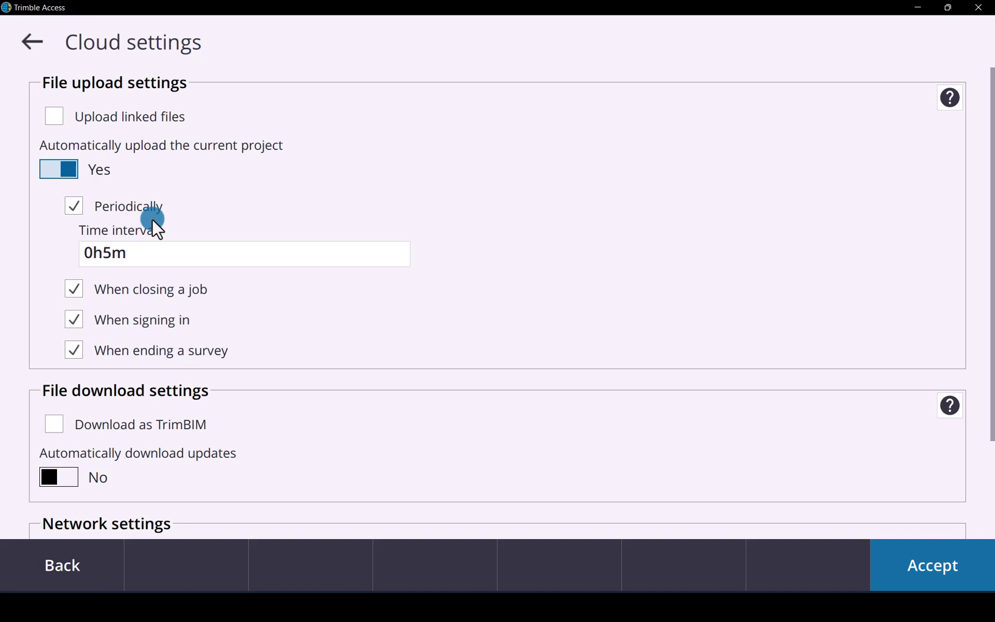
left_click(941, 567)
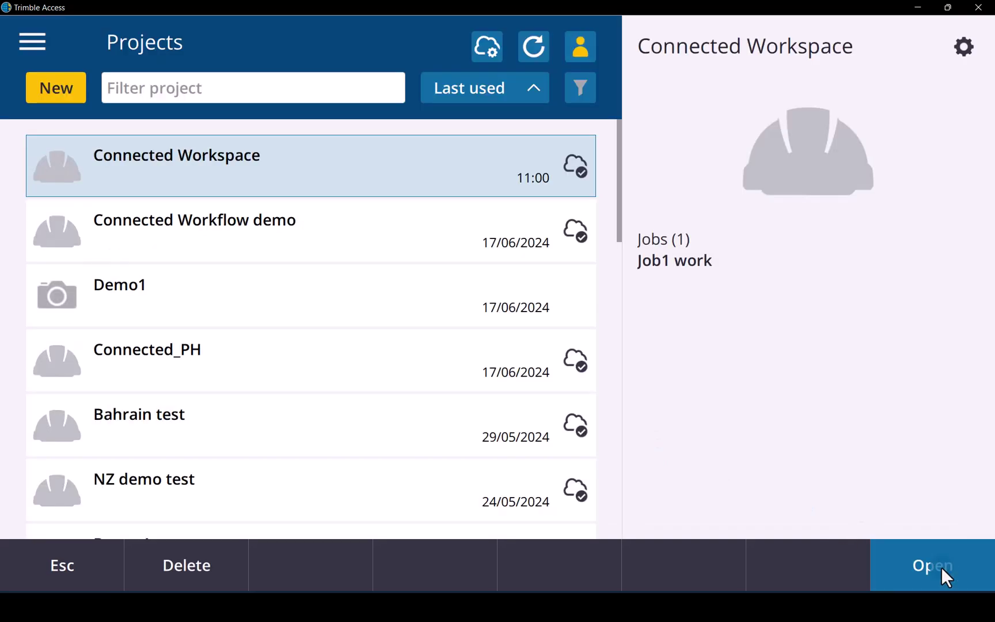
- Switch to TBC and open Job1 work's details in the Connected Workspace project
left_click(915, 5)
mouse_move(640, 606)
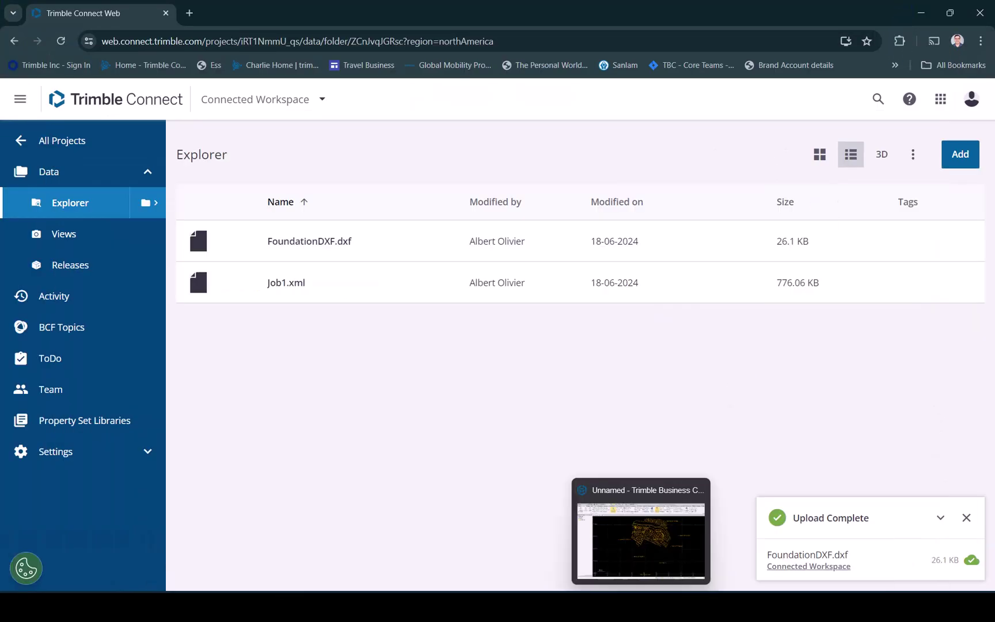
left_click(640, 536)
left_click(299, 207)
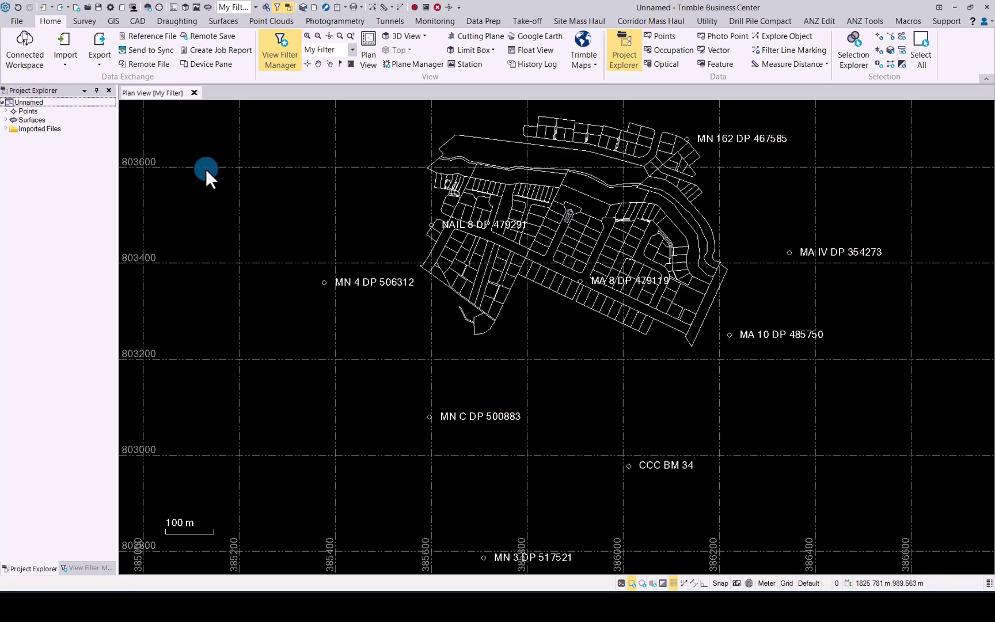
left_click(22, 38)
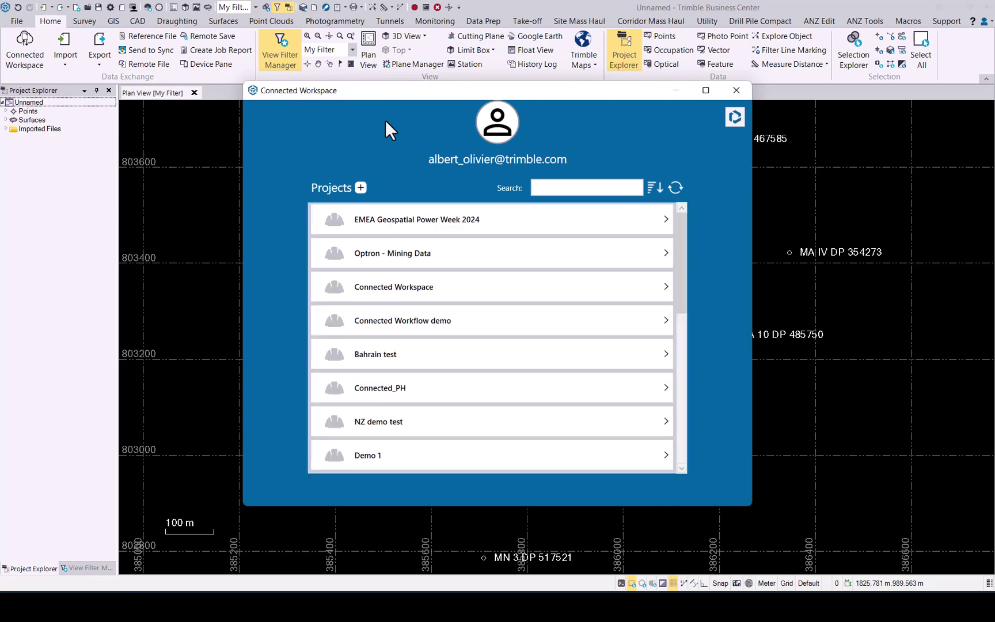
left_click(418, 287)
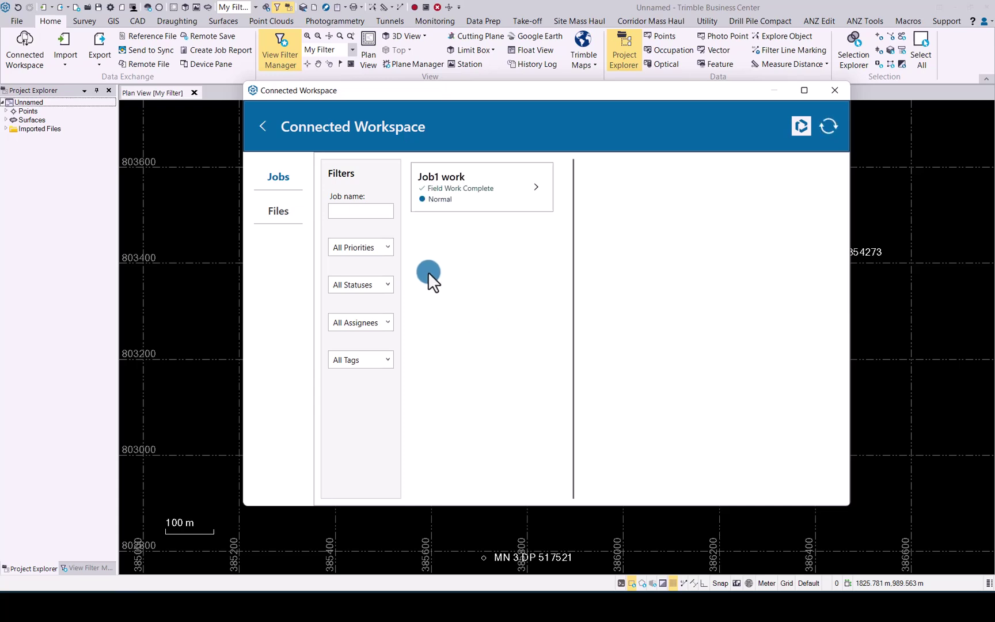
left_click(489, 187)
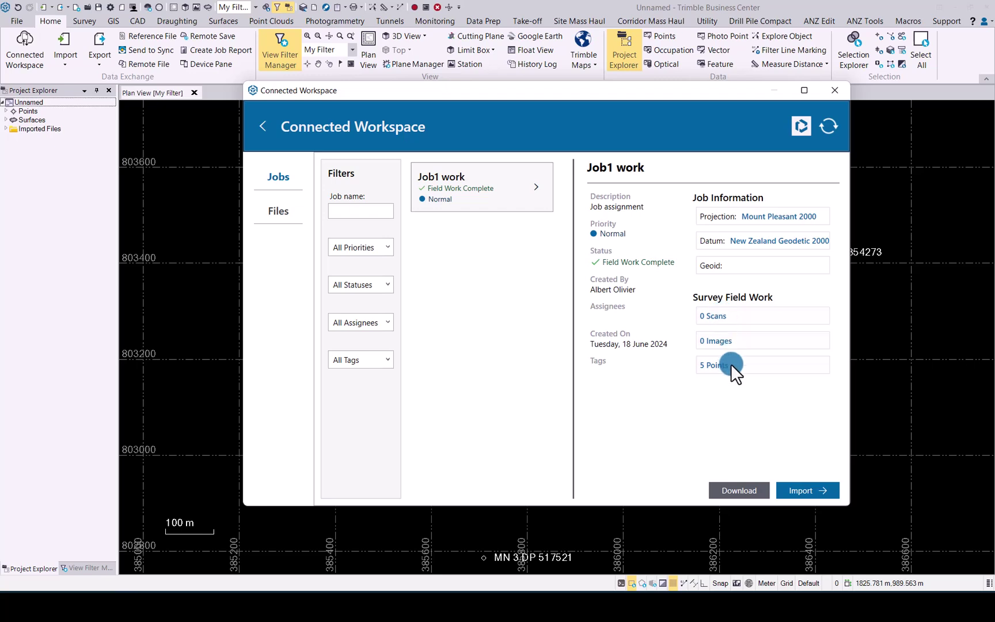
- Import Job1 work and adopt its Mount Pleasant 2000 coordinate system
left_click(810, 492)
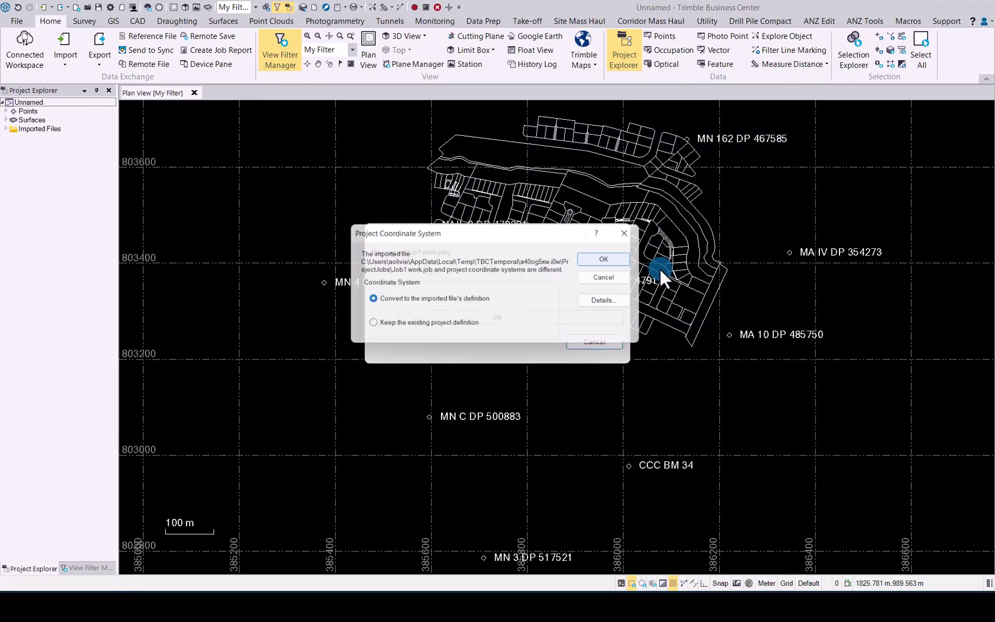
left_click(613, 259)
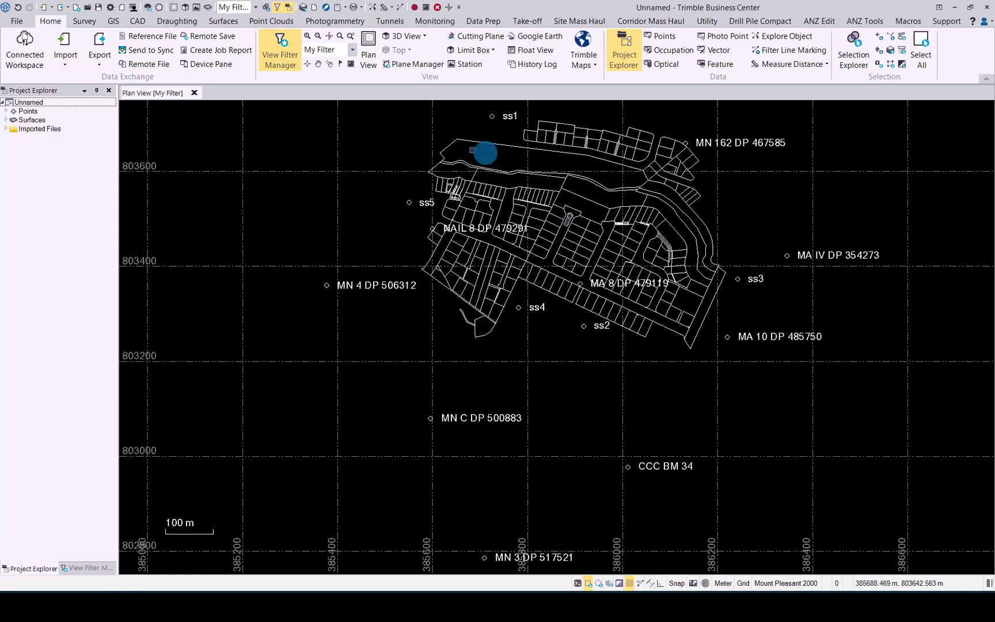